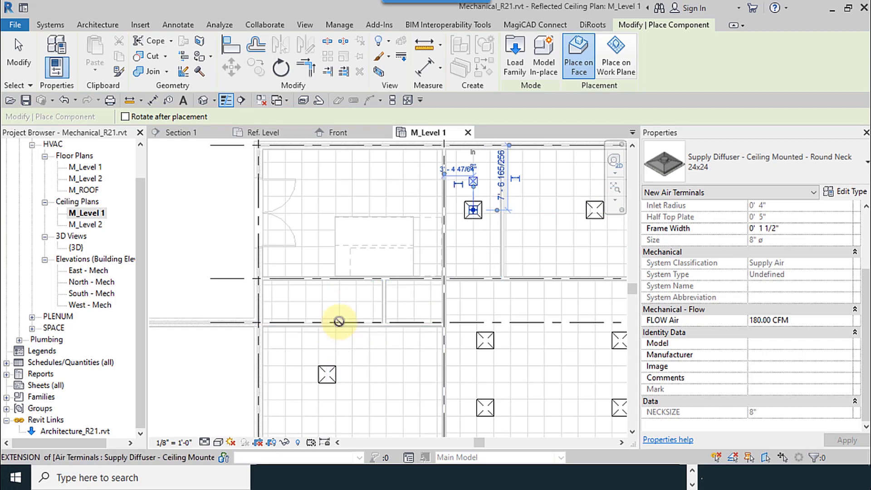
Step: End diffuser placement and set the flow of the supply diffuser in the room between grids 3 and 4 to 100 CFM
middle_drag(380, 293, 292, 327)
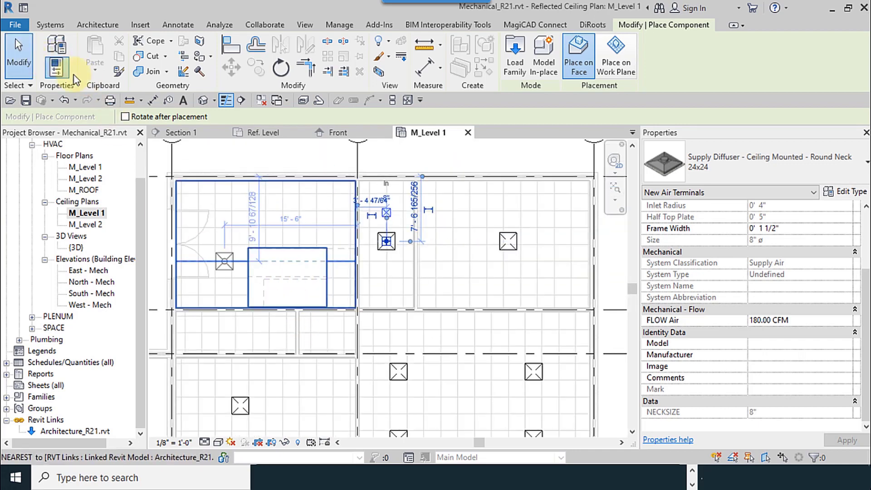
click(18, 52)
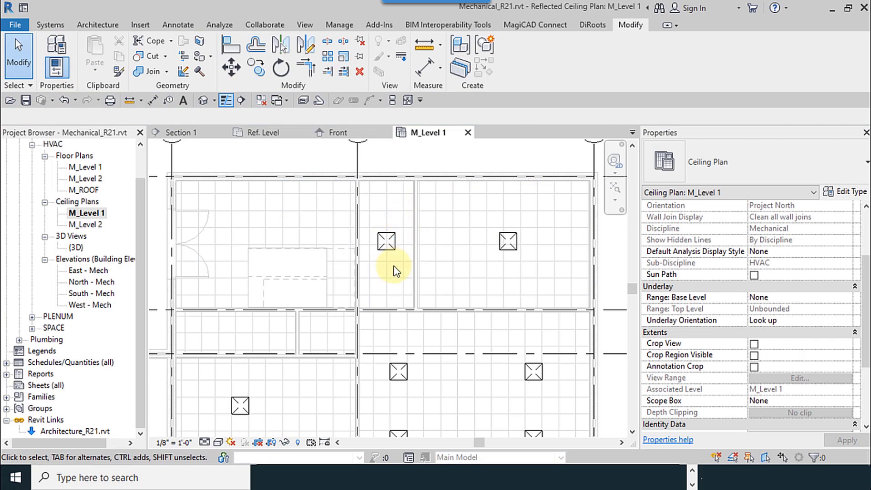
middle_drag(384, 308, 467, 171)
click(324, 269)
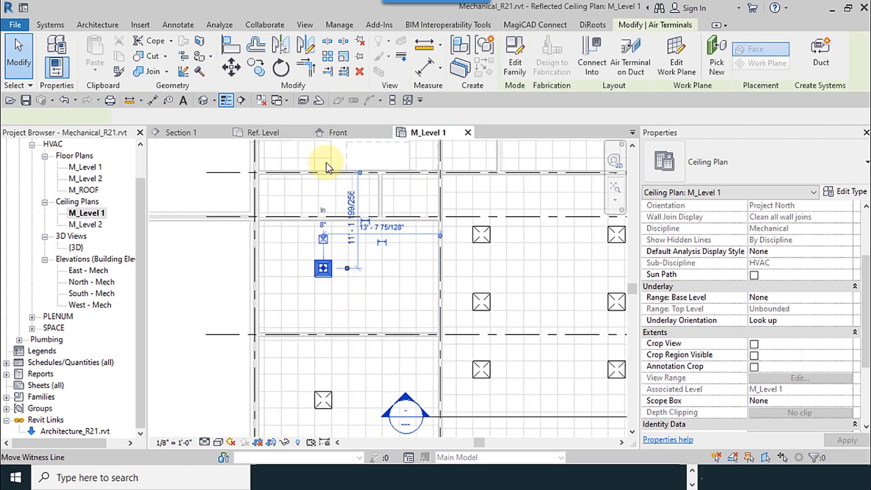
click(164, 117)
text(10)
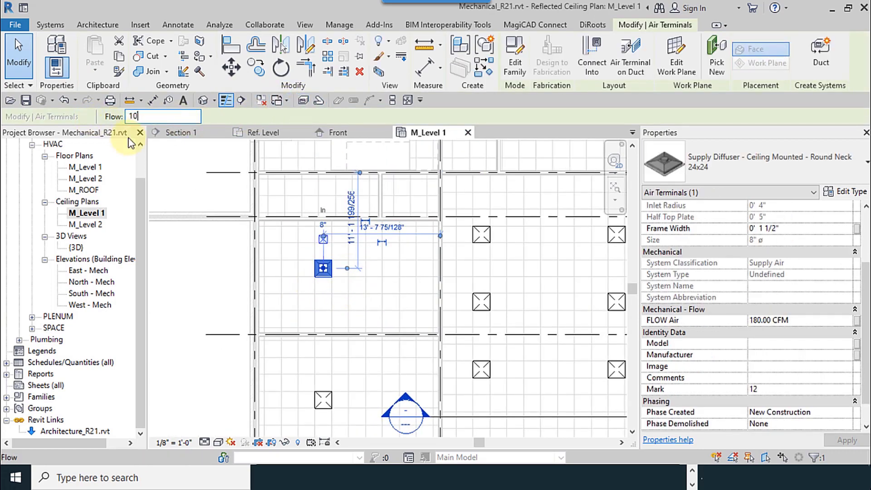
text(0)
click(186, 255)
Step: Set the flow of the supply diffuser in the room below grid 4, beside the section marker, to 120 CFM
click(324, 399)
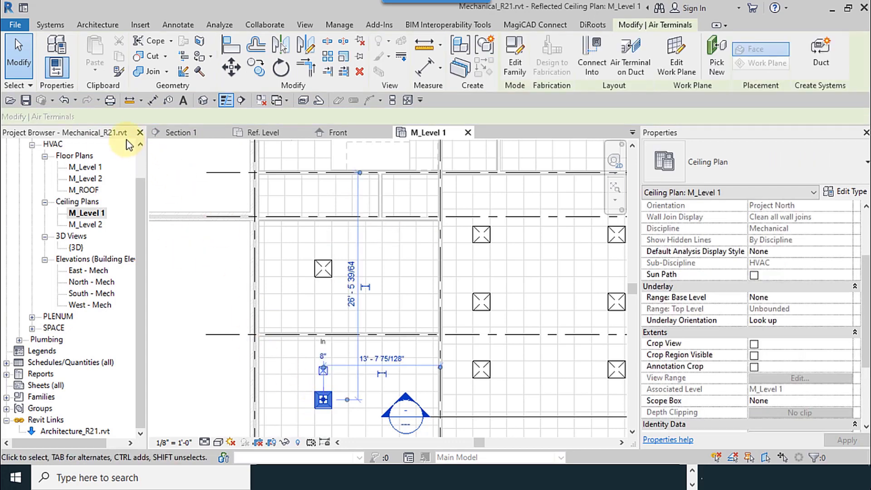
text(120)
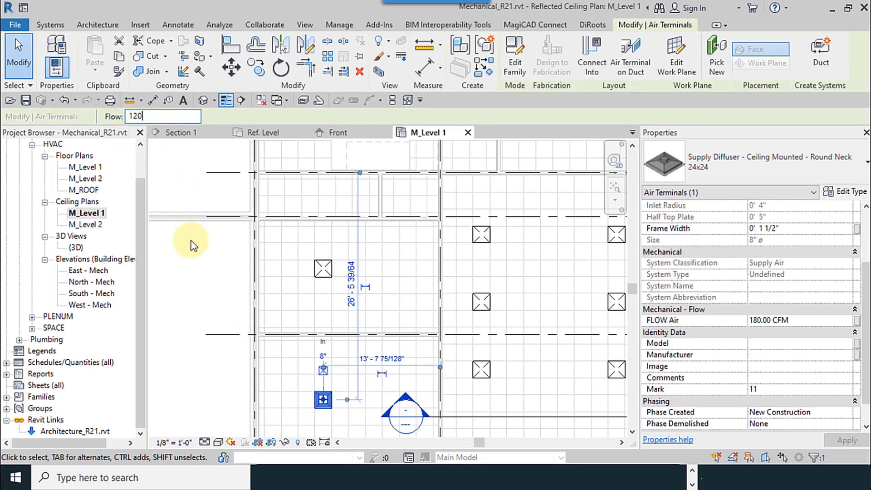
click(191, 245)
Step: Examine the specified and actual supply airflow of the narrow space and the Kitchen 1 space between grids 1 and 2
scroll(211, 278, down, 1)
middle_drag(220, 319, 223, 360)
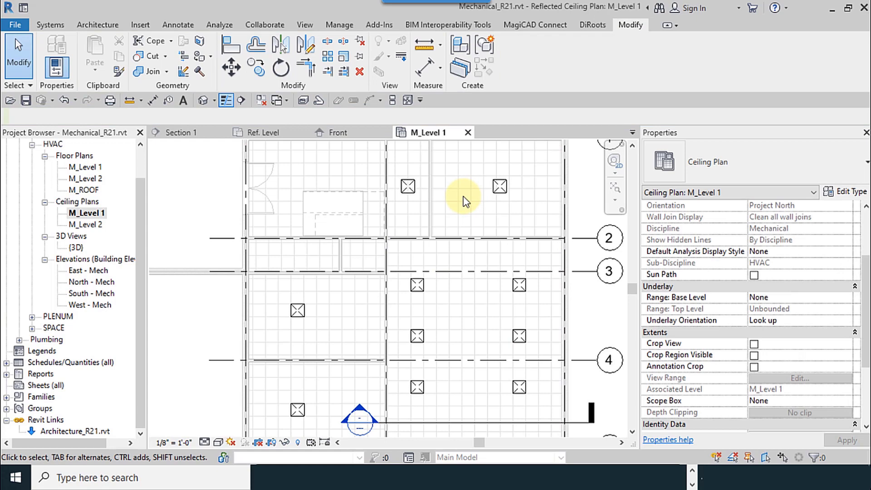
click(424, 219)
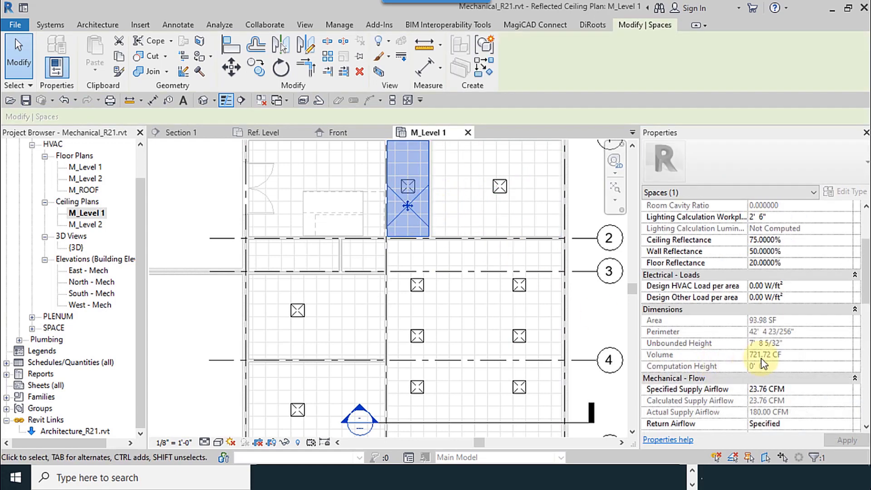
scroll(763, 363, down, 3)
middle_drag(464, 284, 396, 350)
click(458, 239)
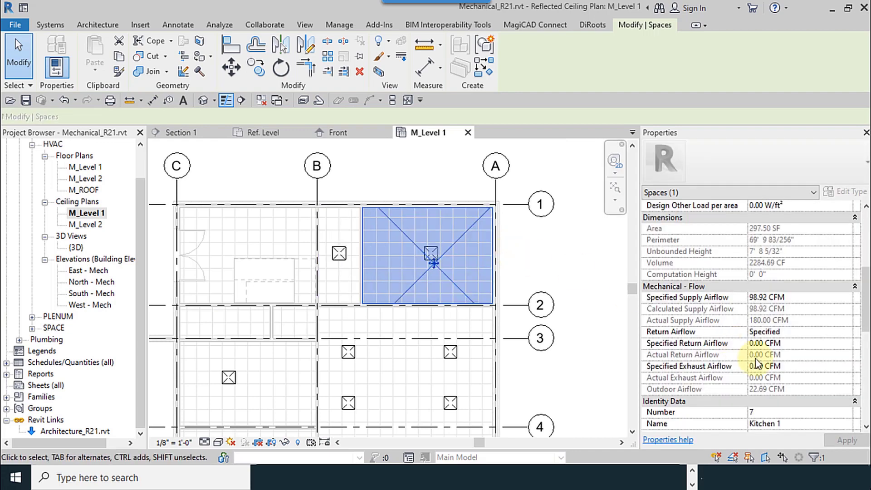
scroll(773, 372, down, 2)
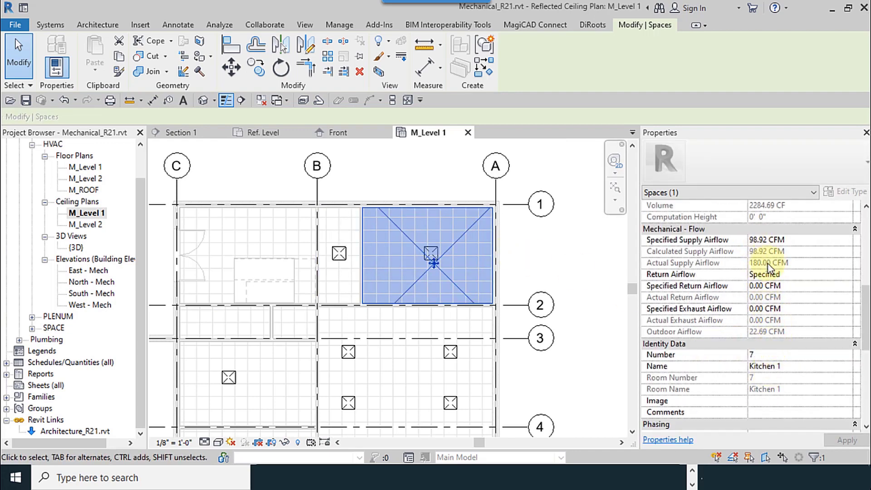
click(575, 267)
Step: Change the 100 CFM diffuser in the room between grids 3 and 4 to the 12x12 round neck supply diffuser type
middle_drag(606, 248, 614, 206)
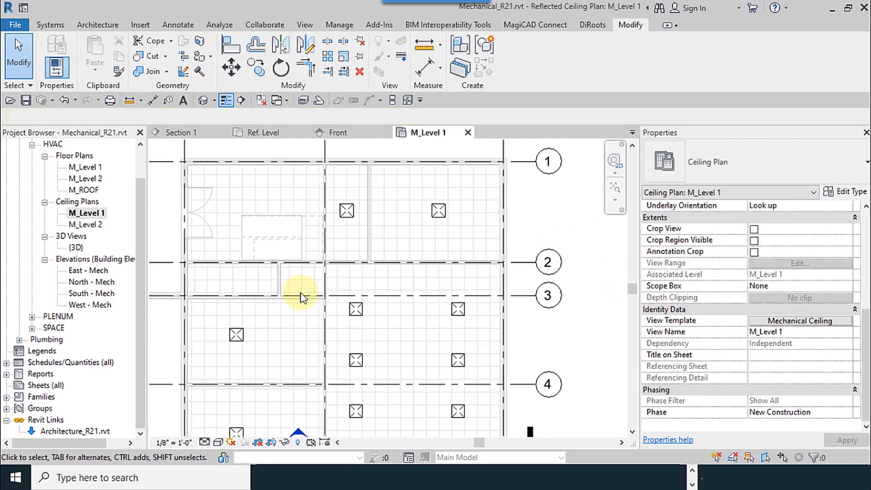
click(238, 334)
middle_drag(350, 346, 420, 327)
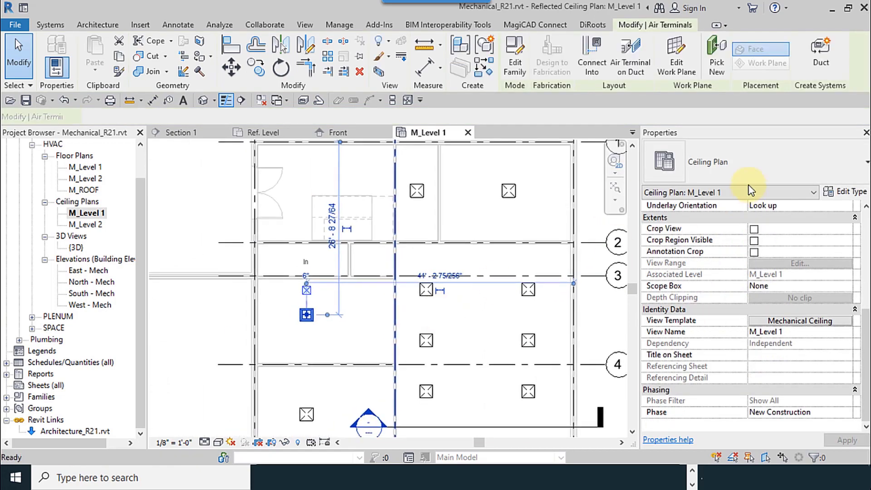
click(733, 176)
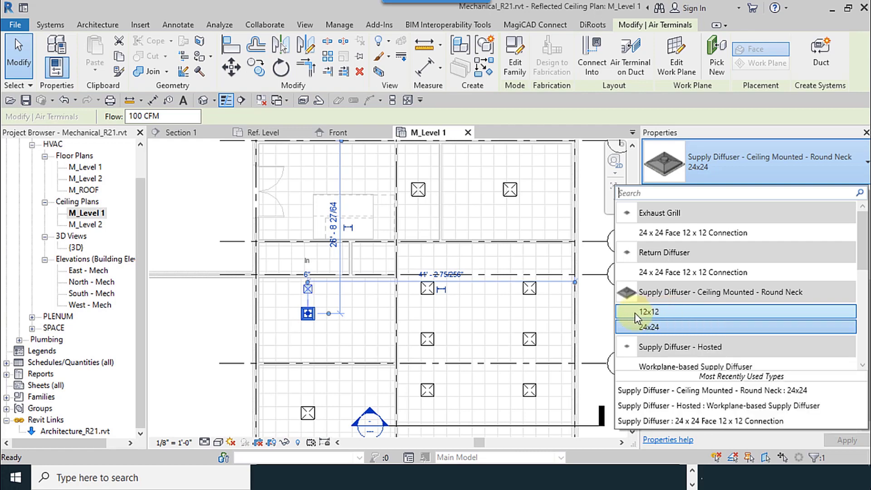
click(658, 312)
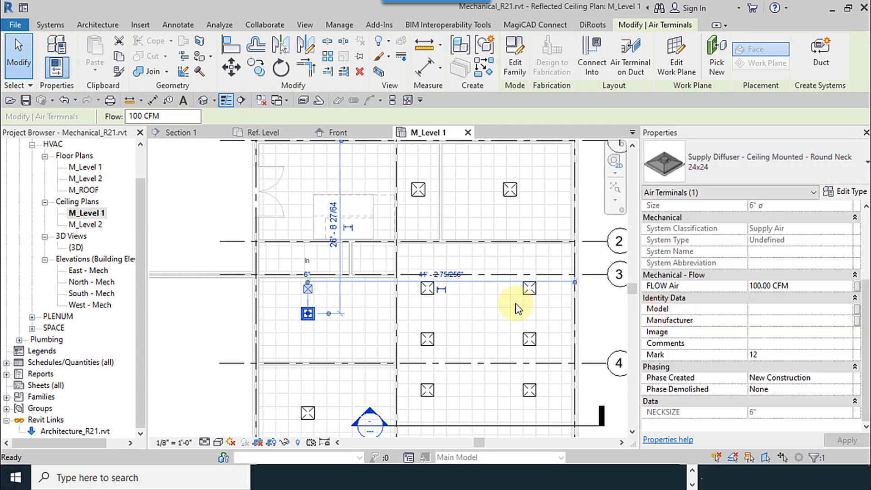
Step: Change the diffuser in the Kitchen 1 space to the 12x12 ceiling-mounted round neck supply diffuser type
click(510, 191)
click(749, 178)
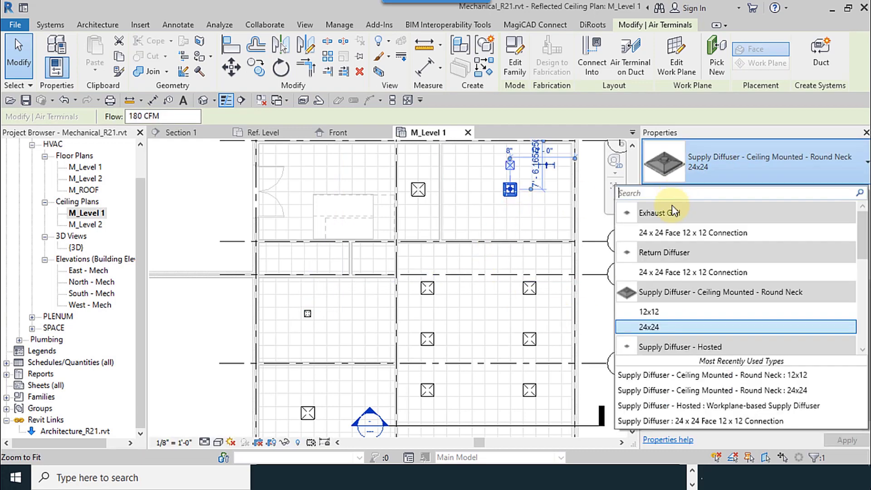
click(663, 325)
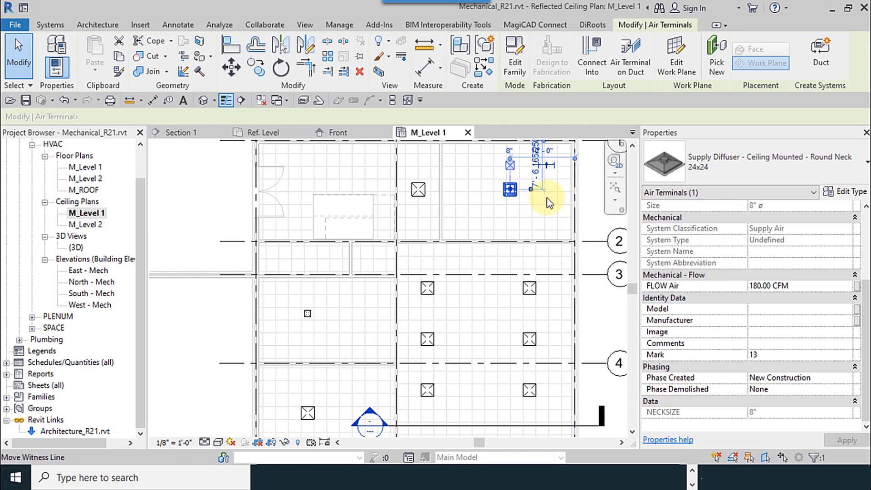
click(713, 177)
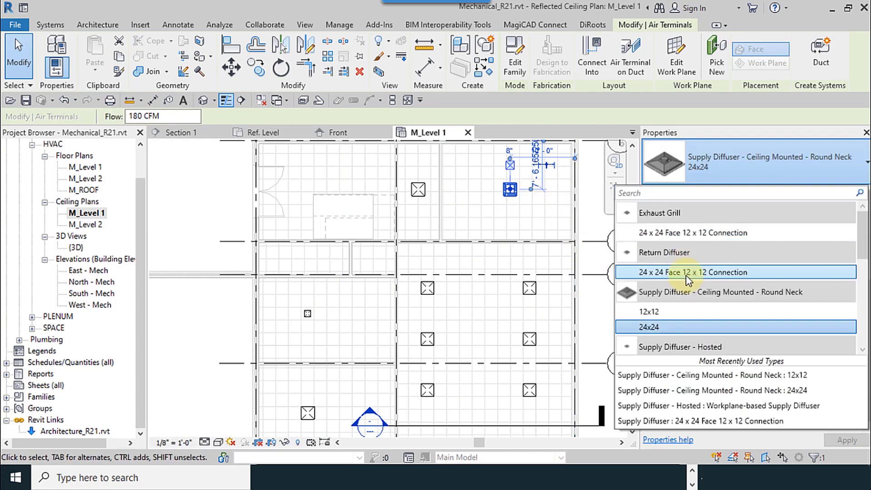
click(685, 312)
Step: Change the diffuser in the narrow space beside Kitchen 1 to the 12x12 ceiling-mounted round neck type
click(419, 189)
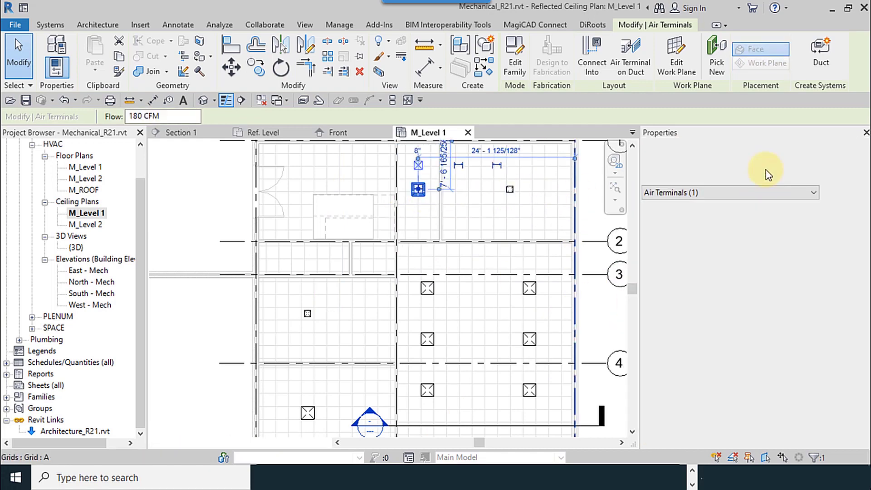
click(767, 170)
click(684, 312)
click(537, 218)
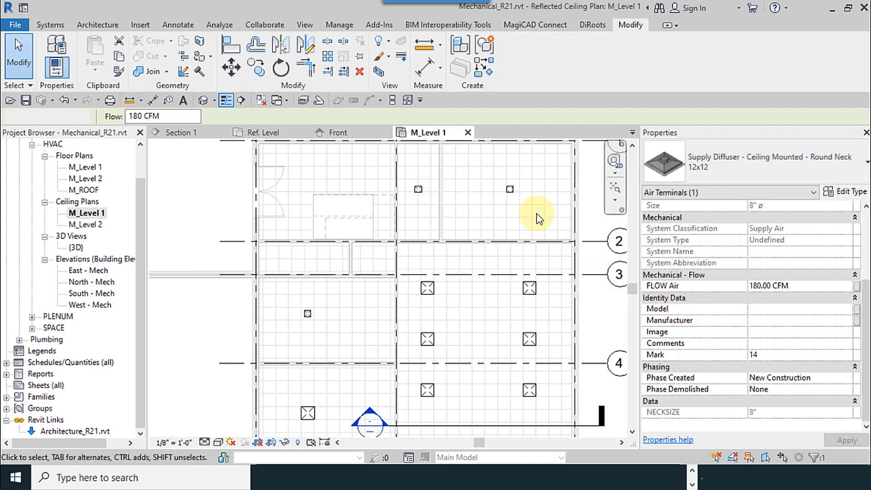
Step: Check the airflow requirements of the Kitchen 1 space and set its diffuser's FLOW Air to 100 CFM
click(522, 194)
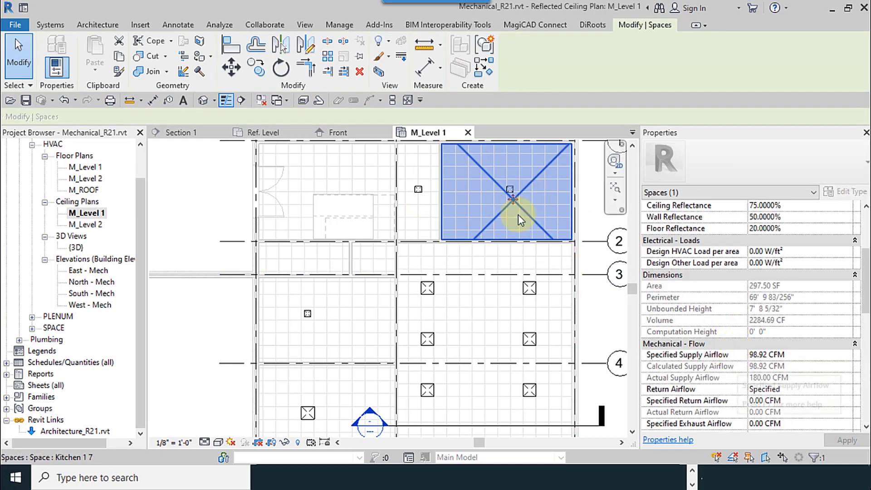
click(598, 210)
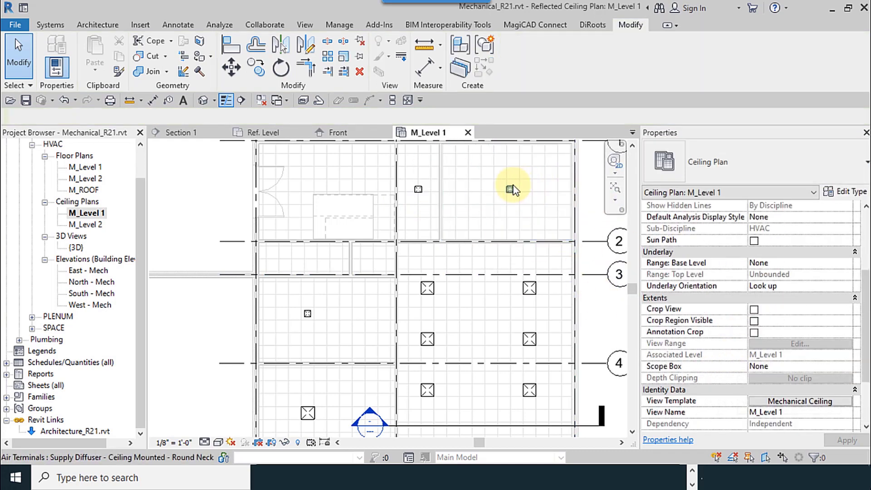
click(510, 190)
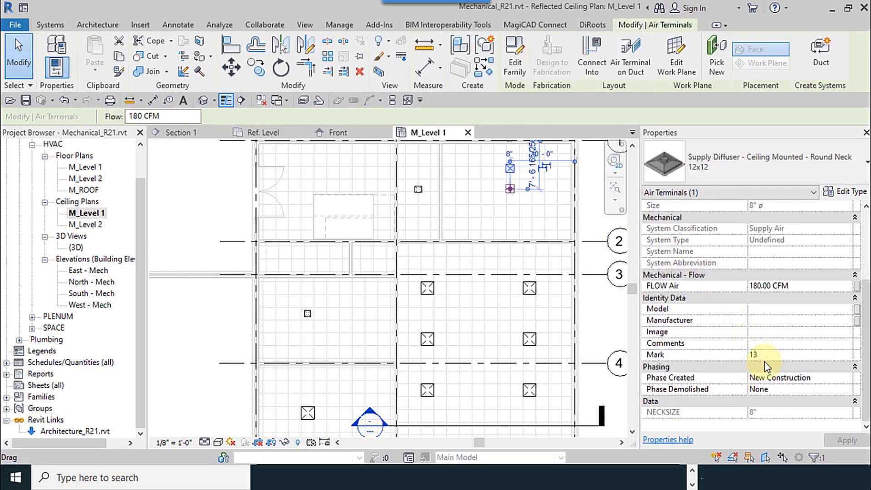
click(756, 285)
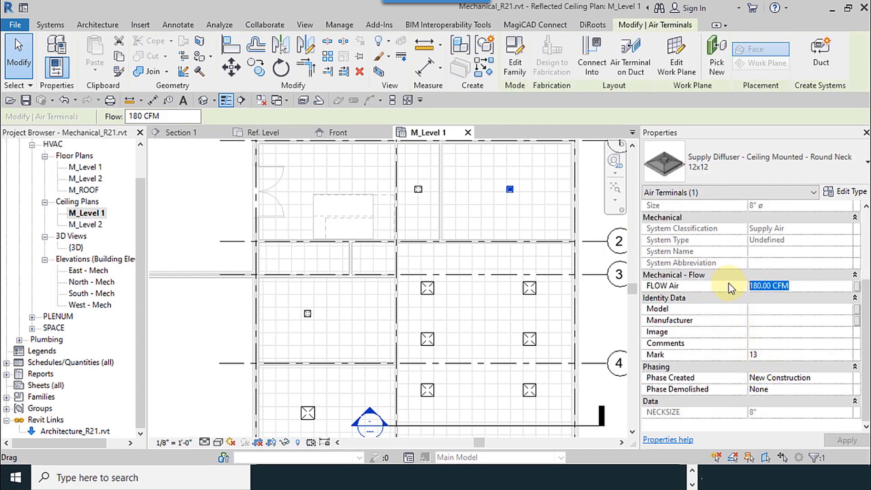
text(100)
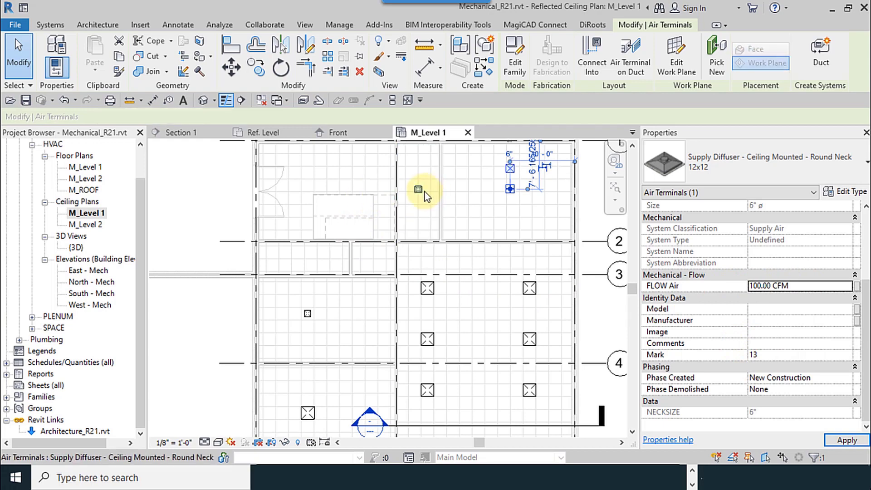
Step: Set FLOW Air of the diffuser in the narrow space beside Kitchen 1 to 50 CFM and recheck its properties
click(418, 189)
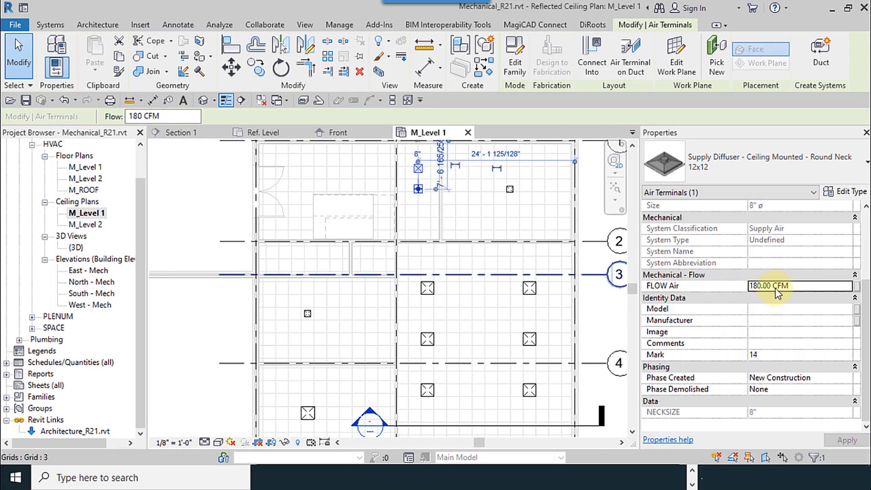
drag(801, 286, 712, 285)
text(20)
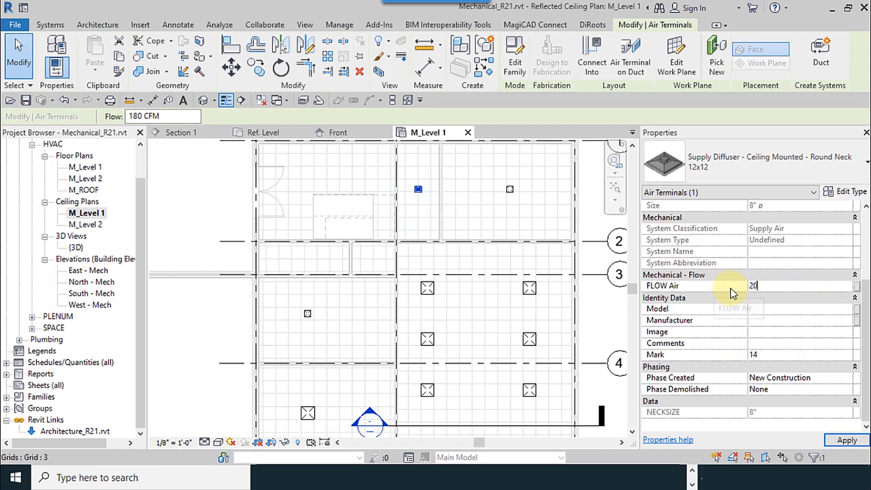
key(BackSpace)
key(BackSpace)
text(50)
click(604, 298)
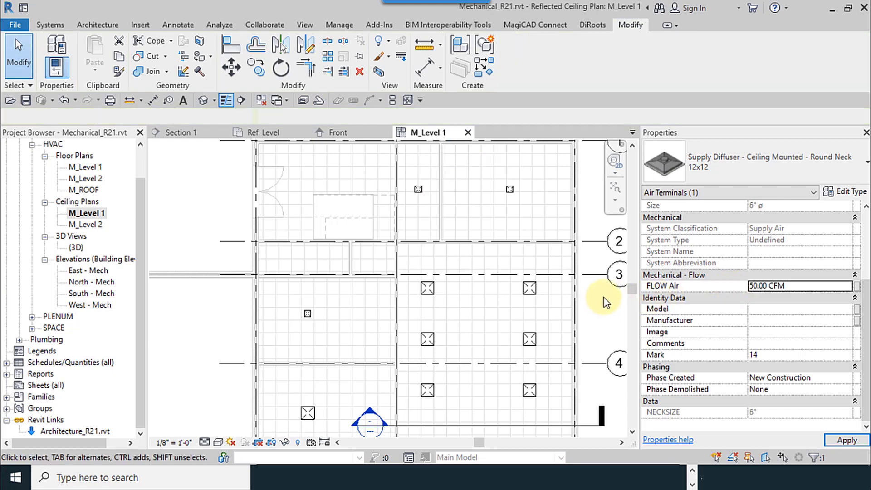
click(418, 189)
scroll(421, 230, up, 1)
middle_drag(421, 230, 462, 217)
scroll(472, 266, down, 2)
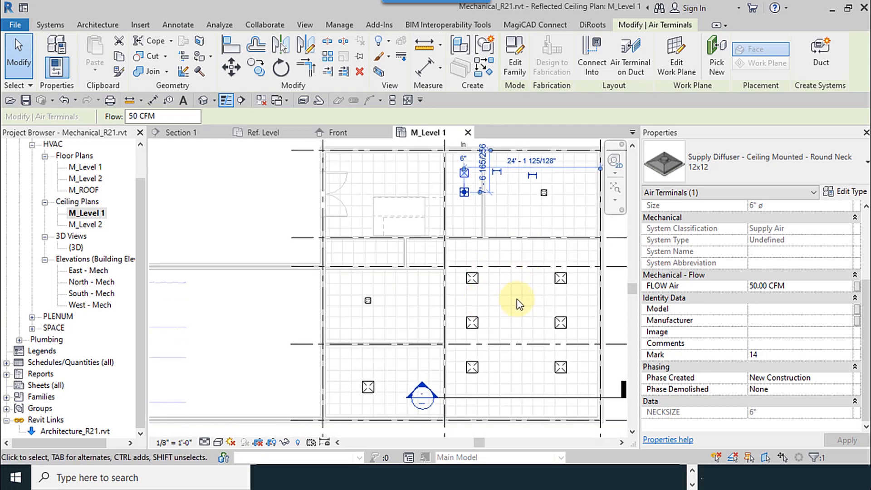
Step: Align the edges of the 12x12 diffuser between grids 3 and 4 with the room's vertical and horizontal ceiling centre lines
scroll(376, 305, up, 2)
click(379, 295)
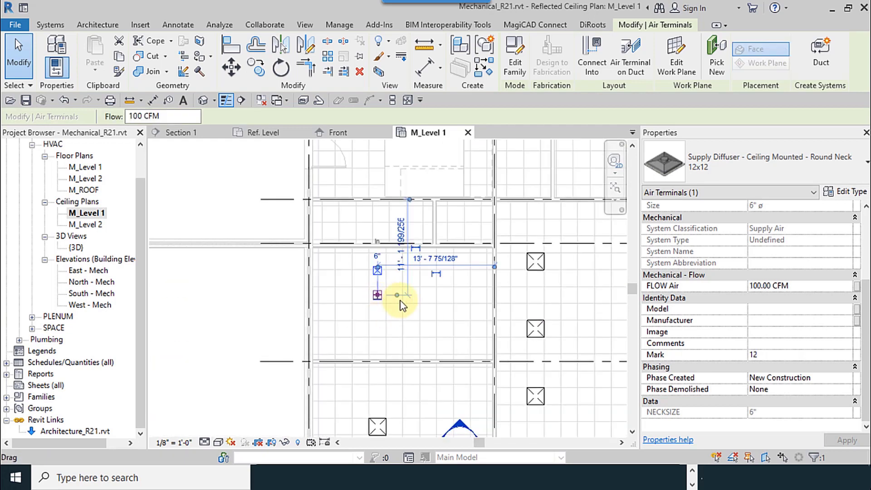
scroll(361, 293, down, 1)
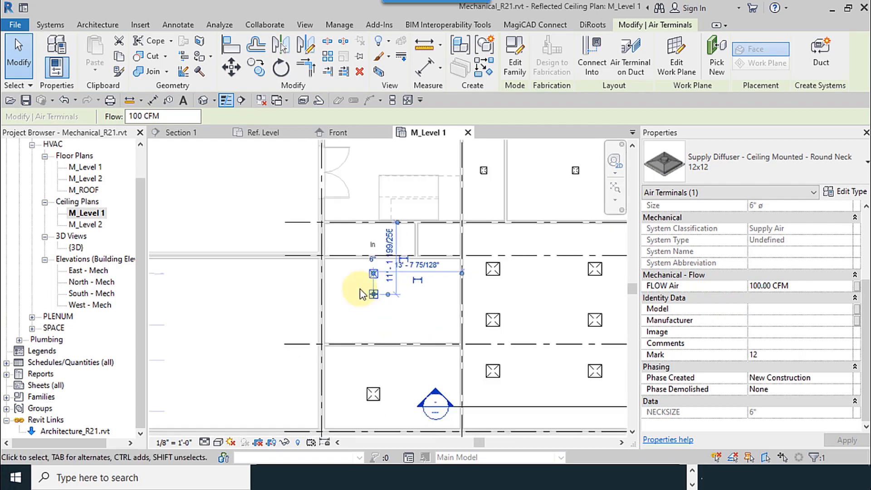
key(a)
key(l)
scroll(385, 291, up, 1)
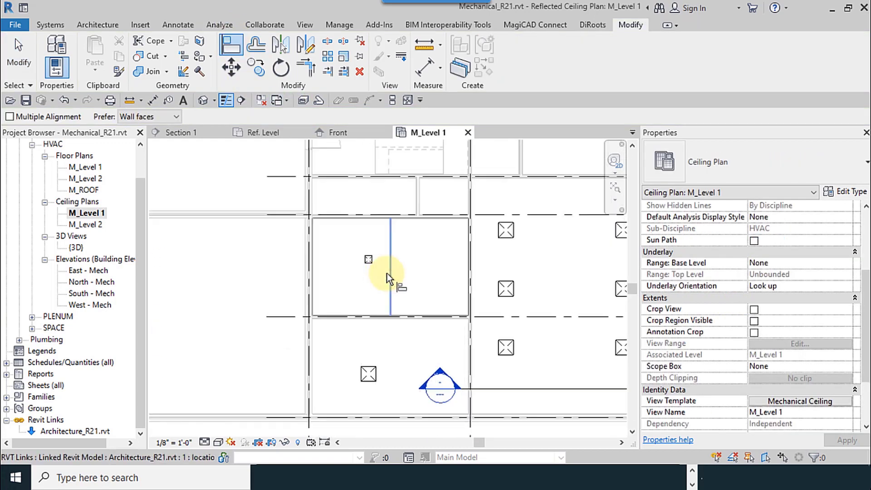
scroll(388, 273, up, 1)
click(390, 276)
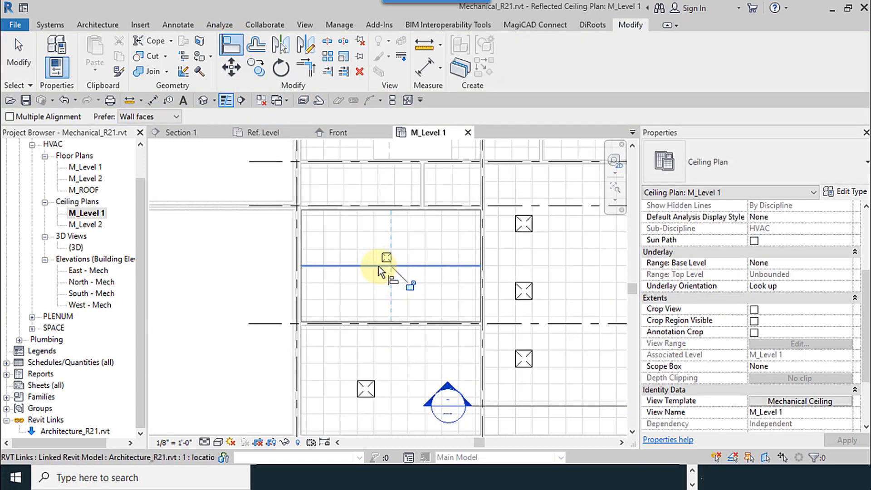
scroll(380, 271, up, 1)
click(378, 266)
click(393, 262)
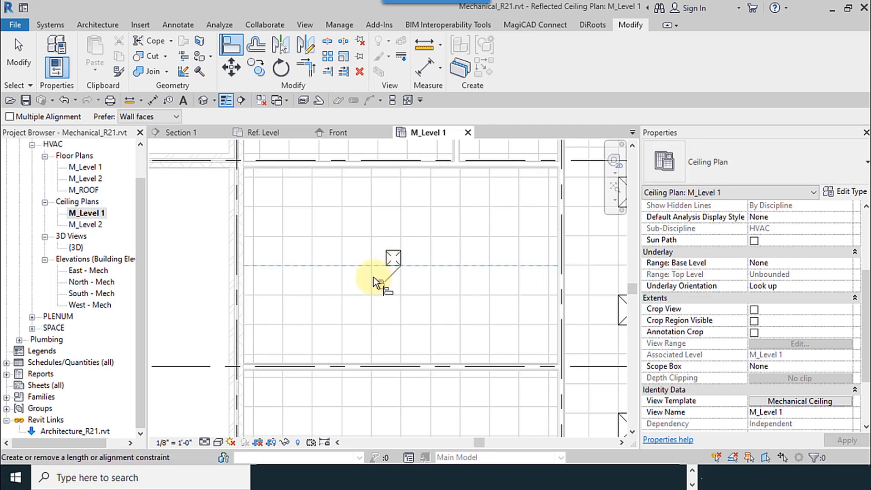
Step: Align the left edge of the 12x12 diffuser between grids 3 and 4 with the adjacent vertical ceiling grid line
scroll(385, 250, up, 3)
click(389, 256)
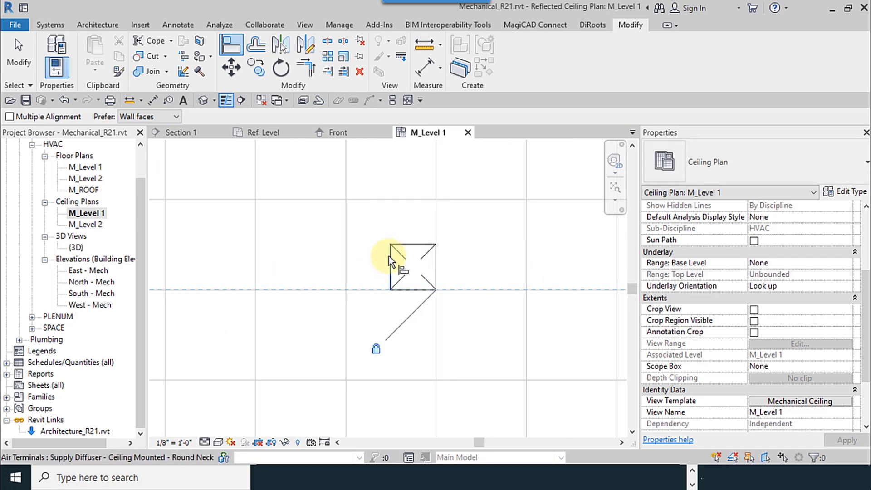
click(347, 260)
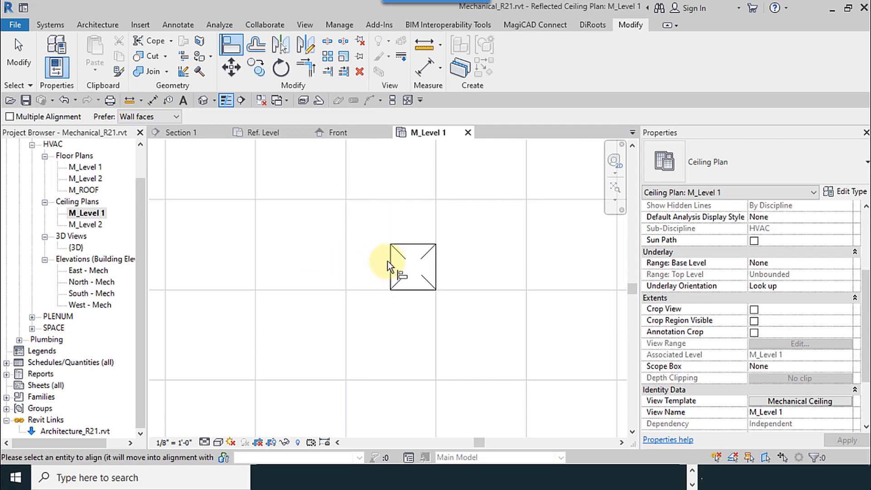
click(388, 261)
scroll(344, 303, down, 5)
middle_drag(347, 333, 349, 287)
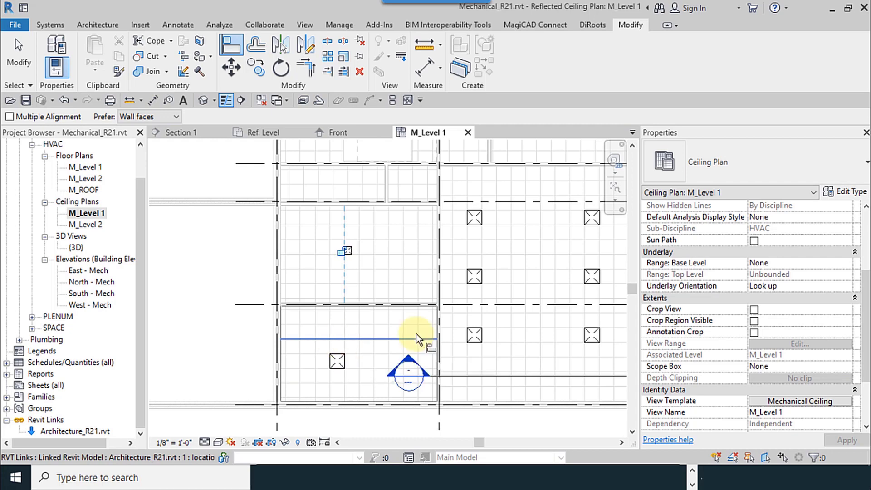
Step: Try to align the diffuser in the larger room between grids 1 and 2 with a horizontal ceiling grid line, and undo it
middle_drag(415, 333, 388, 314)
scroll(347, 242, up, 2)
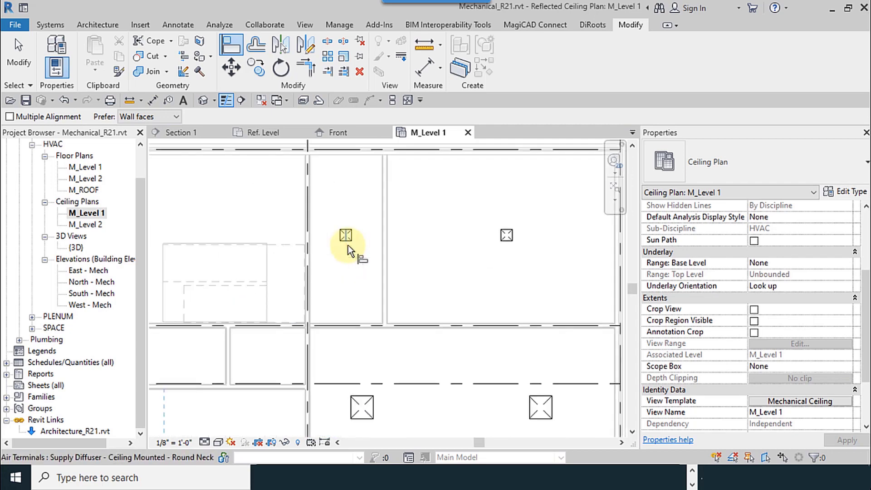
middle_drag(580, 242, 507, 264)
click(521, 258)
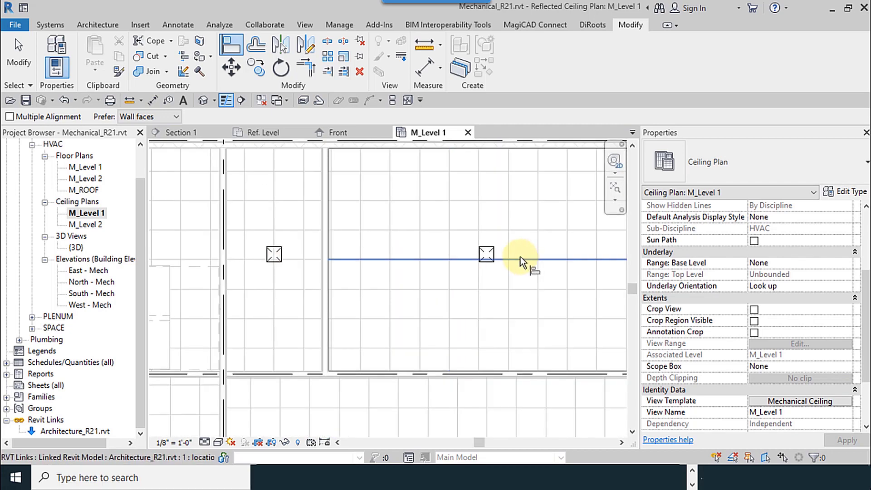
click(486, 253)
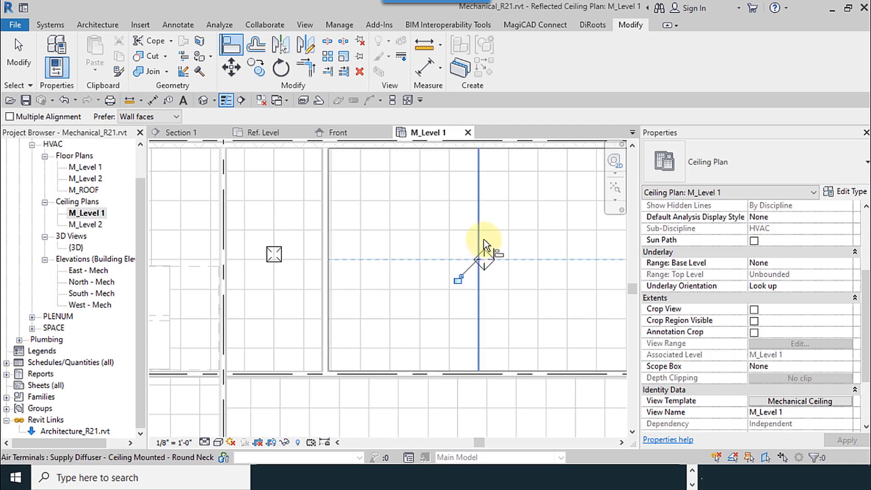
click(65, 100)
Step: Align the edges of the larger room's diffuser between grids 1 and 2 with its horizontal and vertical ceiling grid lines
click(462, 260)
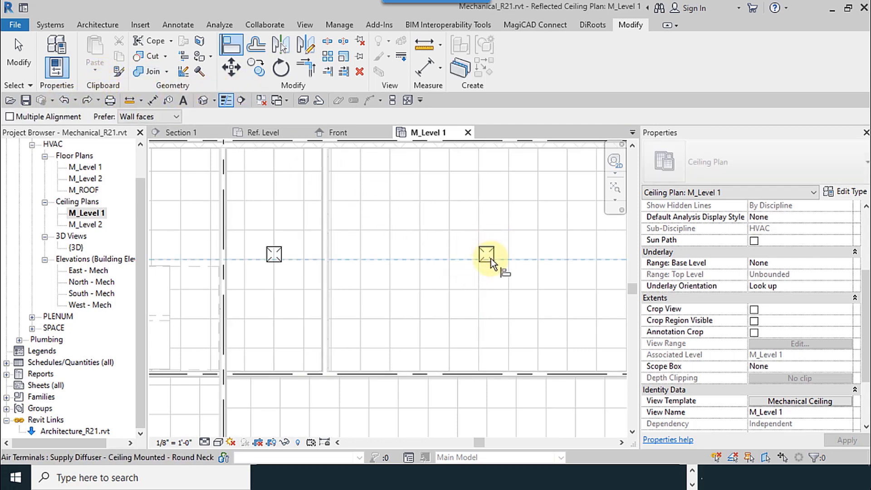
click(491, 259)
click(453, 271)
click(479, 269)
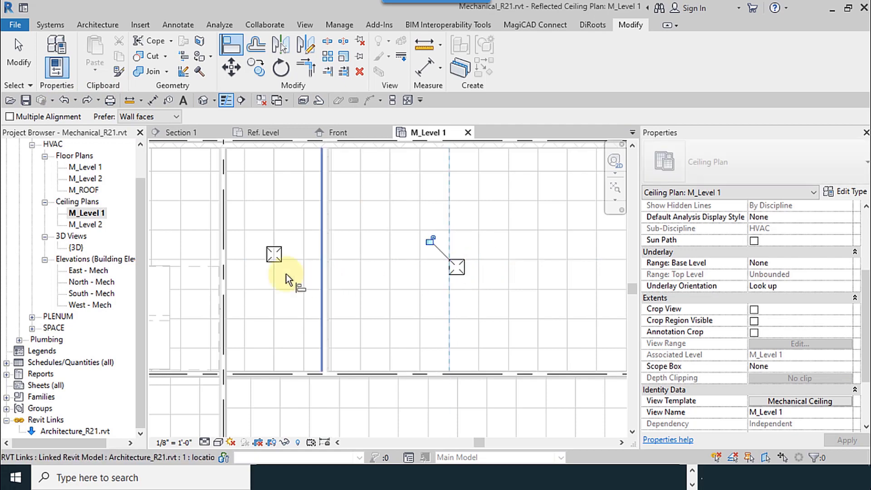
Step: Align the narrow room's diffuser horizontally with the neighbouring diffuser's centre and its left edge with the vertical ceiling grid line
middle_drag(272, 272, 345, 263)
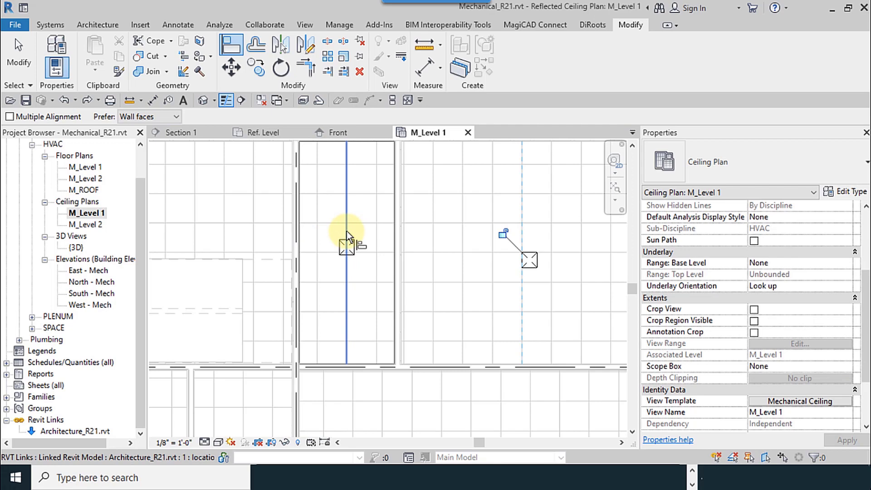
scroll(527, 261, up, 3)
click(527, 260)
scroll(528, 260, down, 2)
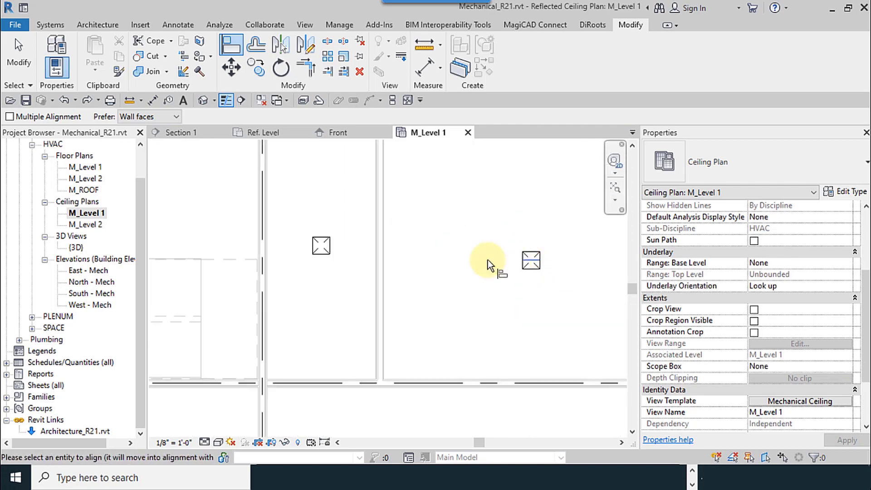
click(333, 247)
click(320, 277)
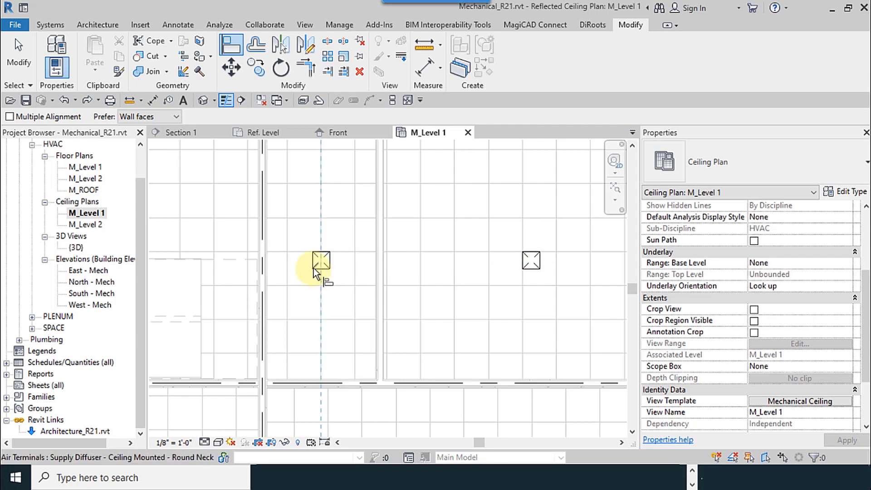
click(311, 261)
scroll(309, 276, down, 3)
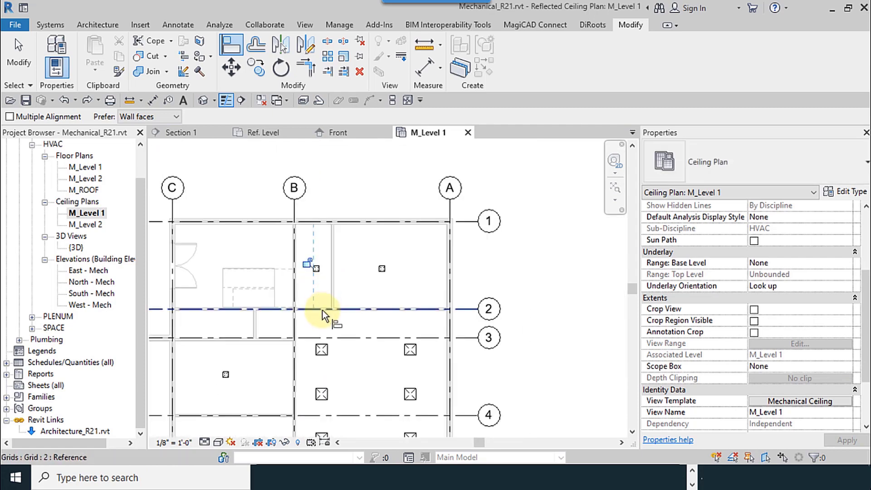
middle_drag(323, 309, 419, 257)
click(16, 54)
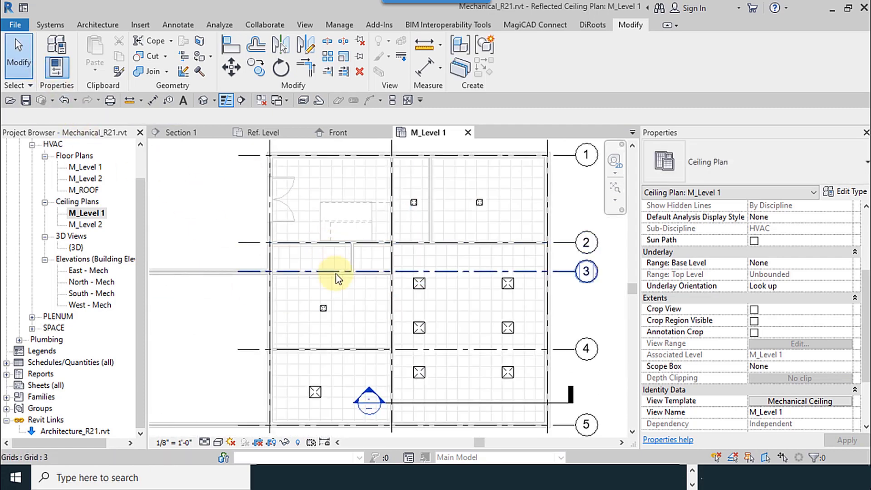
scroll(336, 274, down, 2)
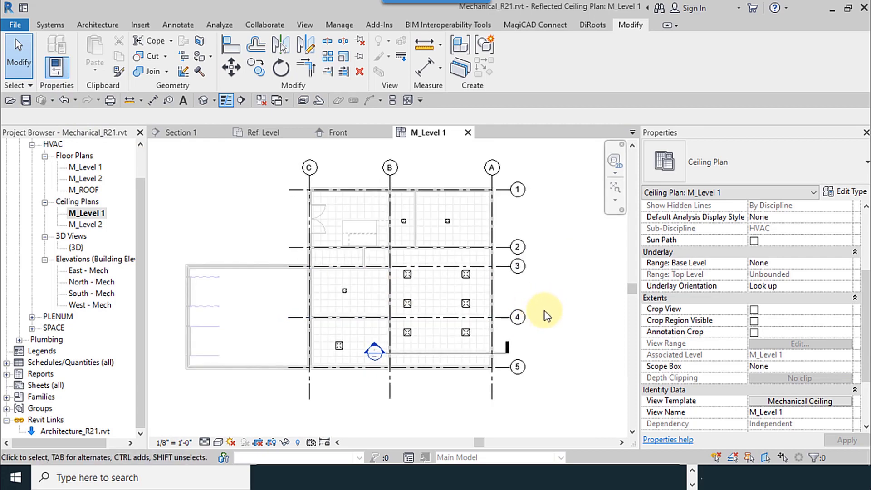
middle_drag(533, 265, 539, 287)
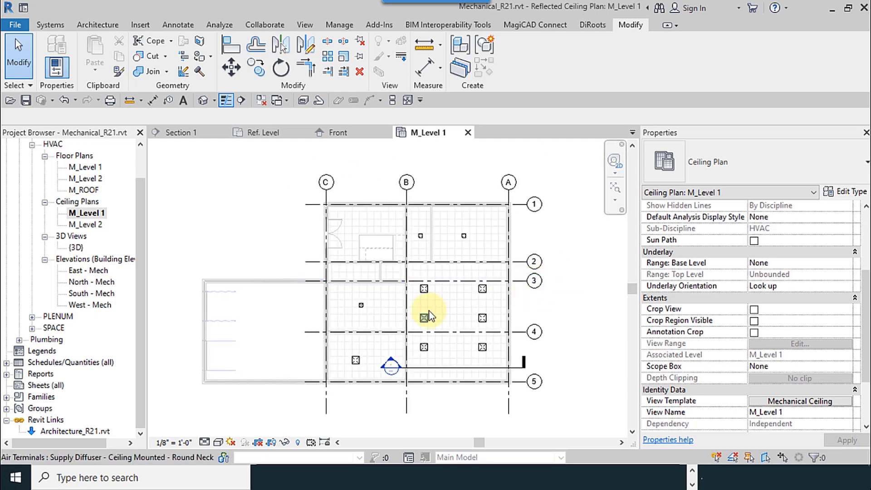
scroll(429, 311, up, 1)
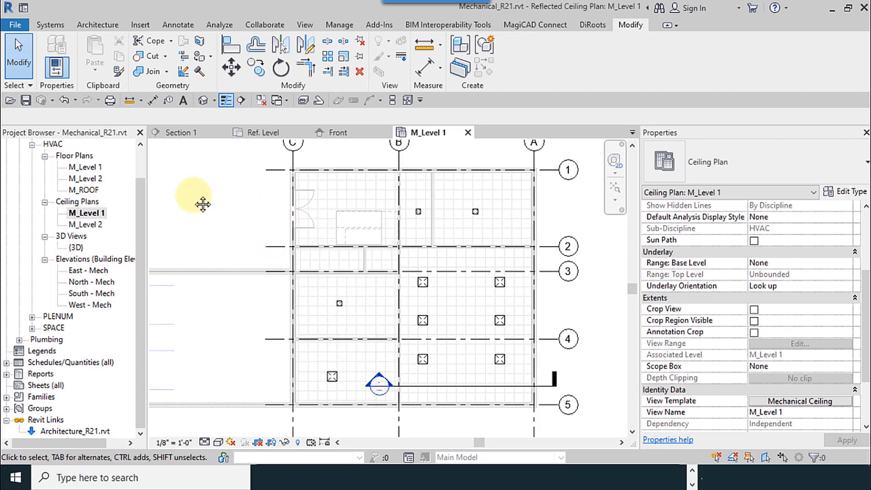
scroll(202, 203, down, 1)
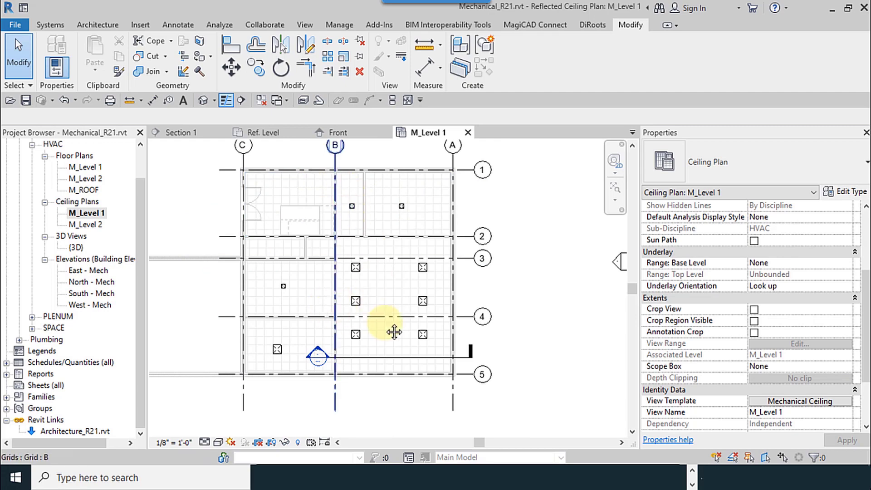
middle_drag(394, 331, 454, 353)
Step: Open the M_ROOF floor plan under HVAC for placing mechanical equipment
click(49, 26)
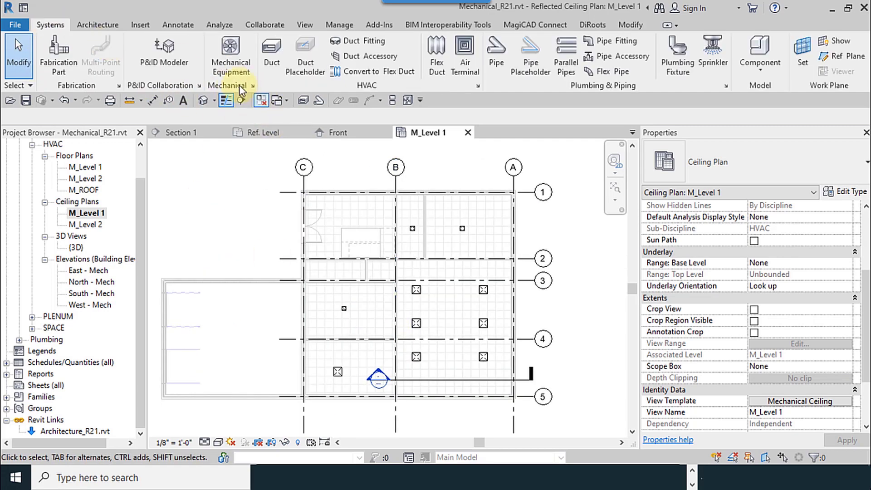
click(242, 74)
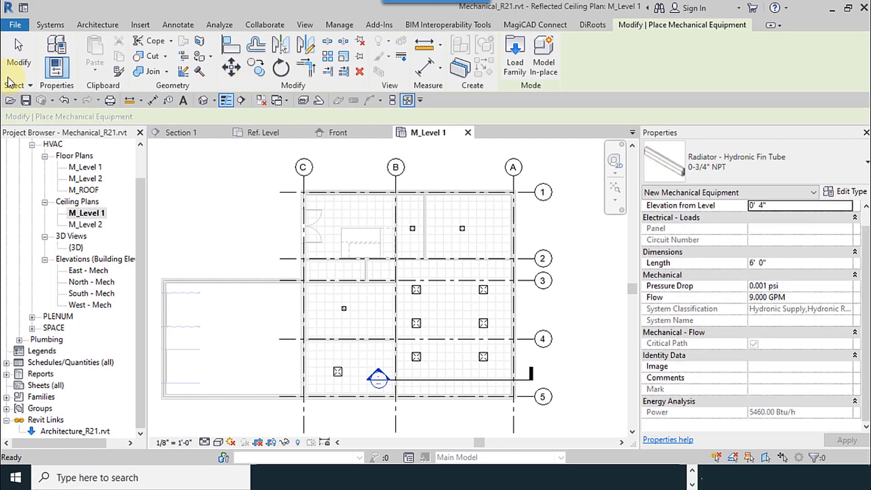
click(87, 190)
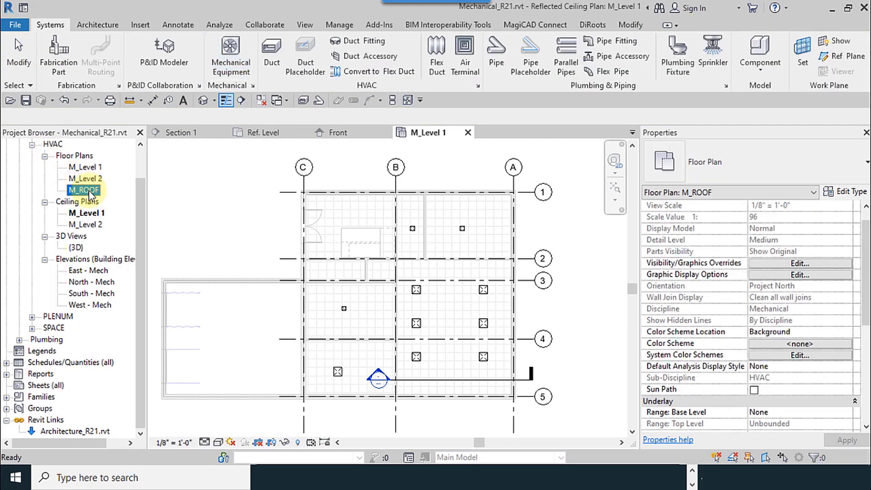
double_click(90, 179)
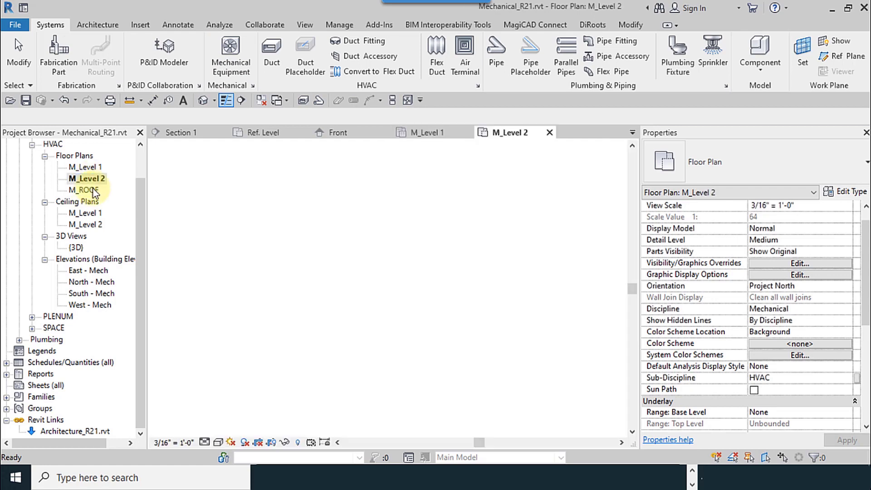
click(94, 189)
double_click(93, 191)
scroll(411, 248, up, 4)
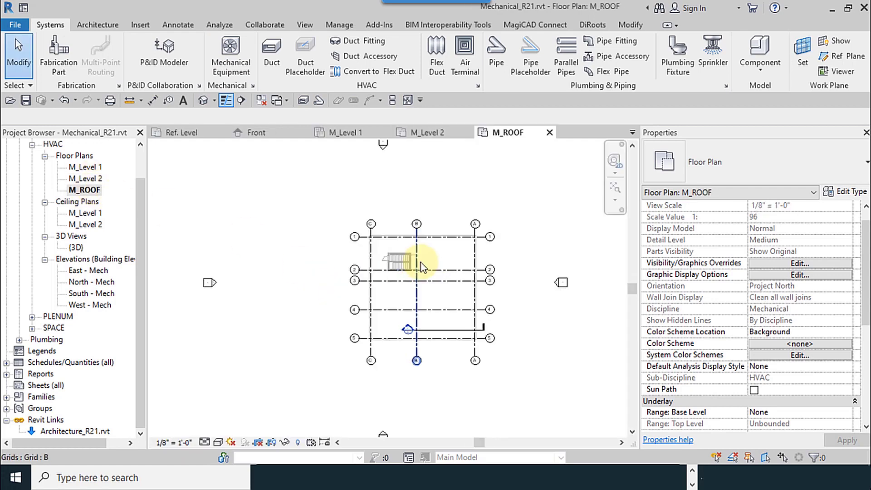
middle_drag(414, 219, 410, 211)
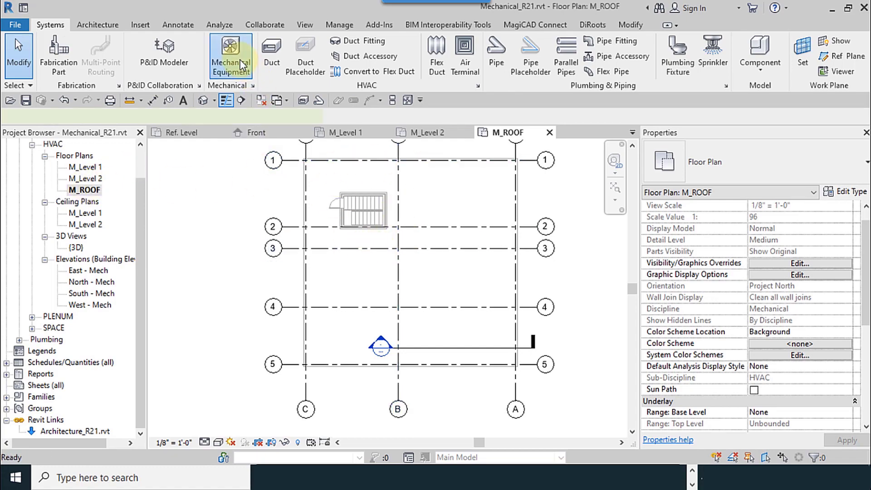
Step: Load the Carrier_48TC_Standard_Efficiency_Gas_Heat_Electric_Cooling_Packaged_Rooftop_Unit_3_to_15_nominal_tons.rfa family as mechanical equipment
click(231, 50)
click(514, 68)
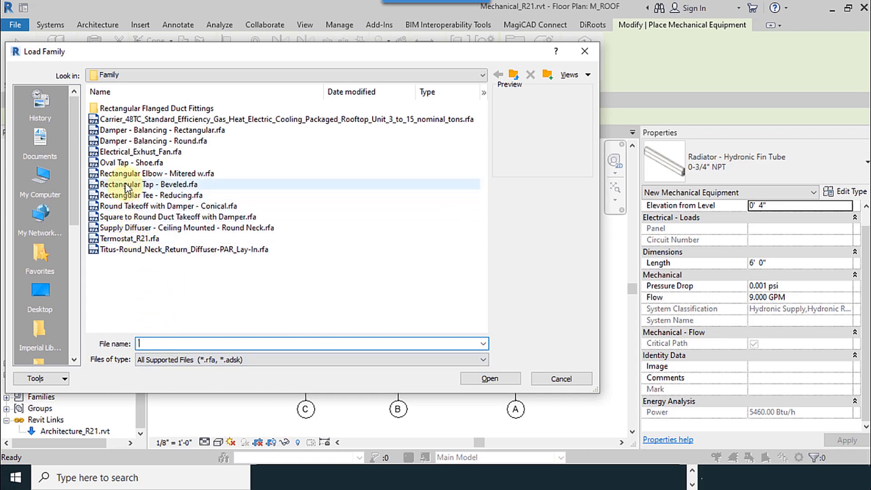
click(145, 121)
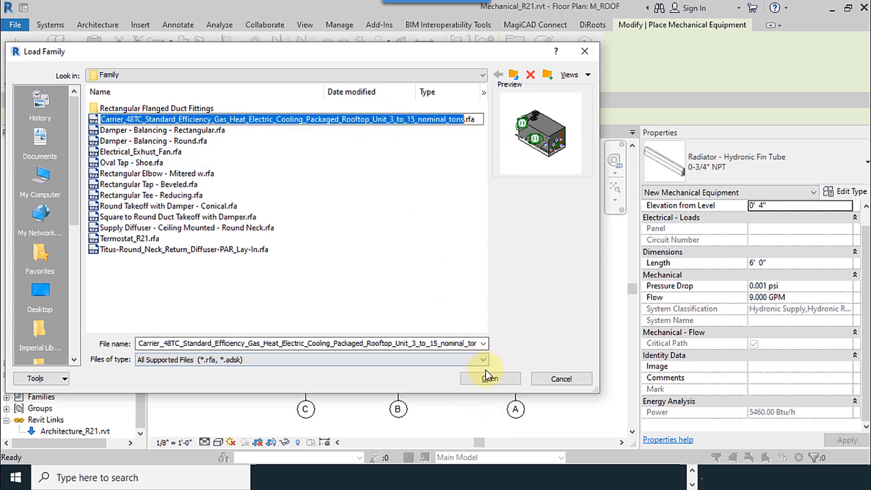
click(336, 218)
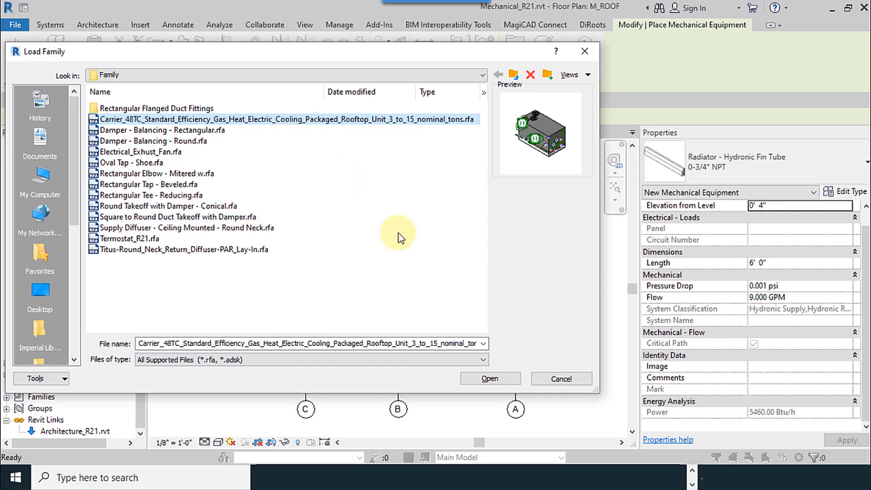
click(491, 378)
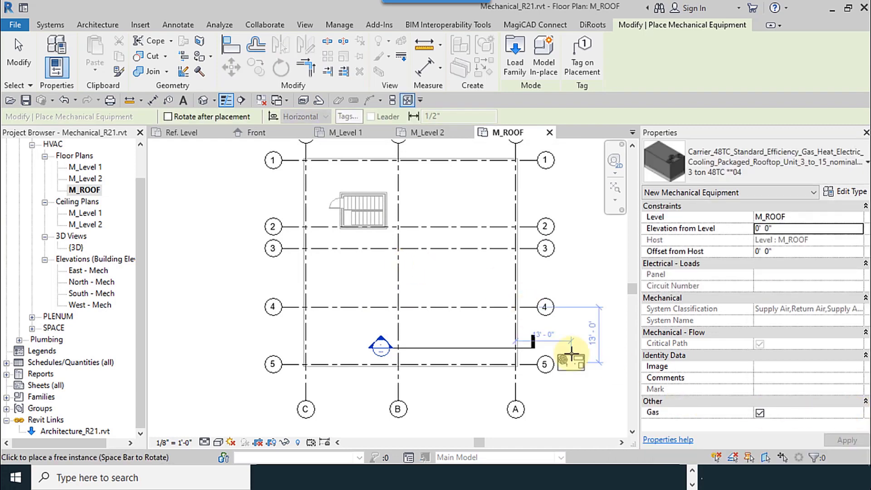
Step: Place the 3 ton 48TC **04 rooftop unit, rotated 90 degrees, beside grid B with its centre about 4'-6" below grid 3
scroll(408, 247, up, 1)
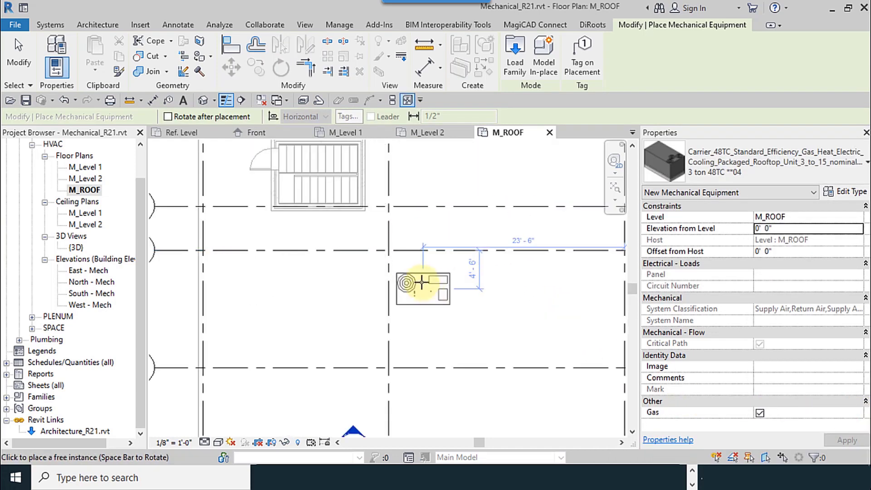
scroll(425, 291, down, 3)
key(space)
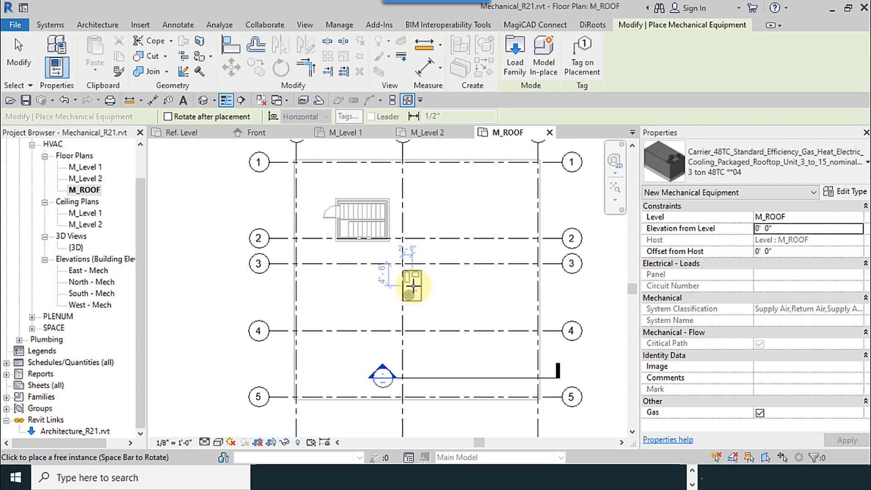
click(413, 285)
click(19, 54)
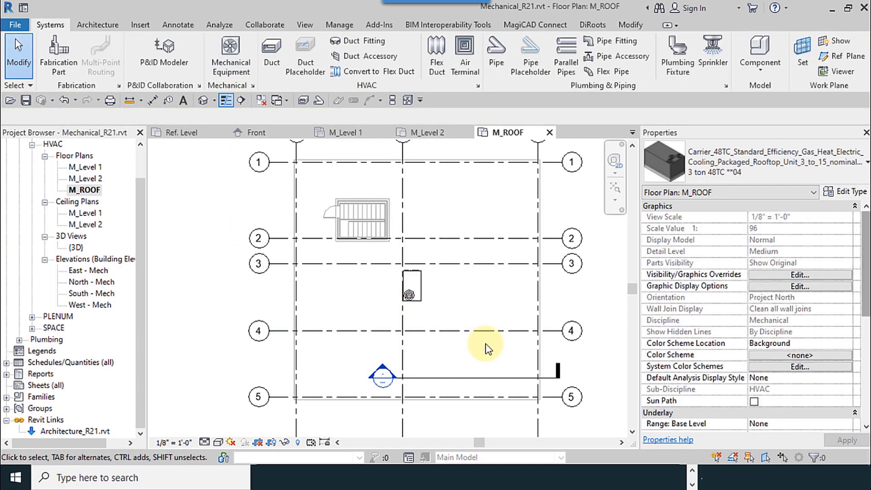
Step: Set the M_ROOF plan's underlay range to base level M_Level 1 and top level M_ROOF
middle_drag(492, 309, 454, 299)
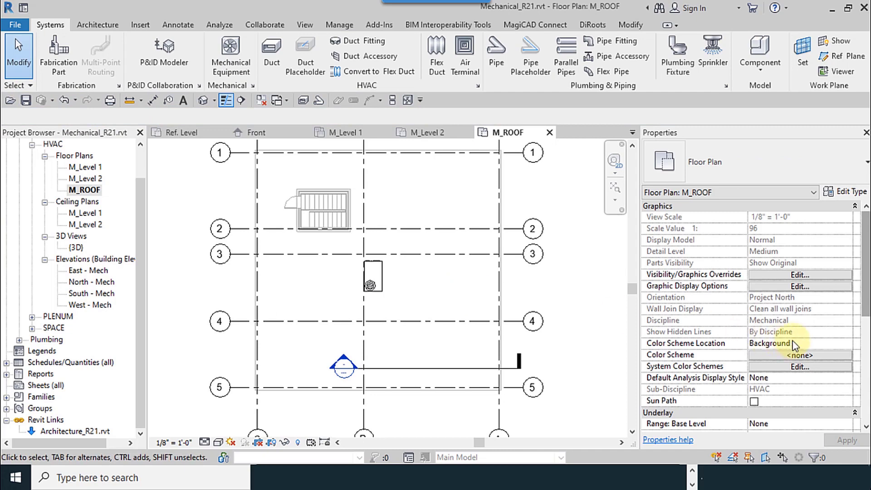
scroll(782, 375, down, 2)
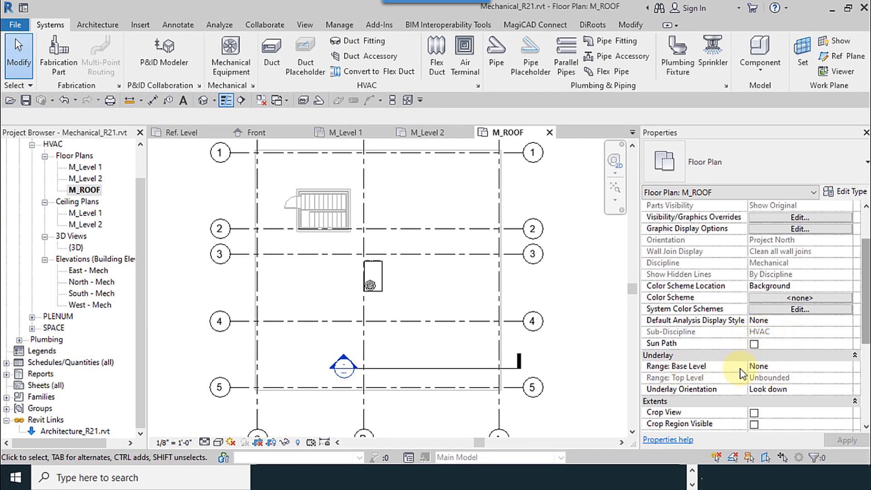
click(848, 367)
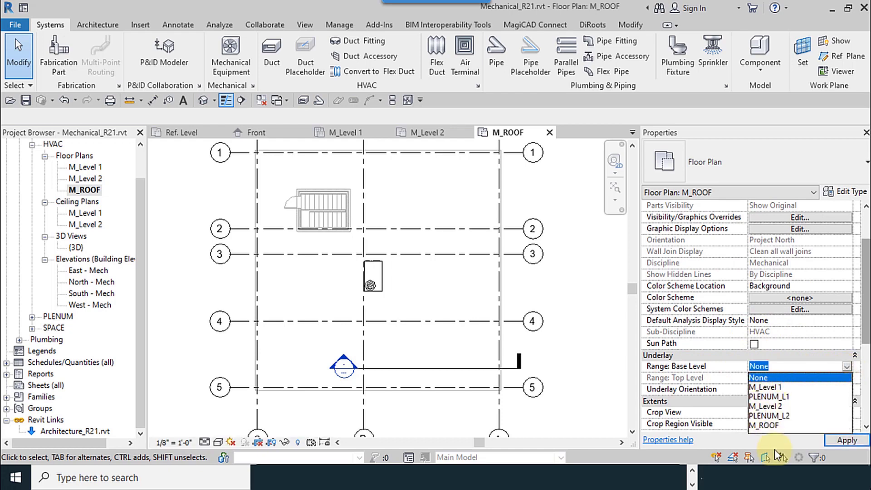
click(774, 388)
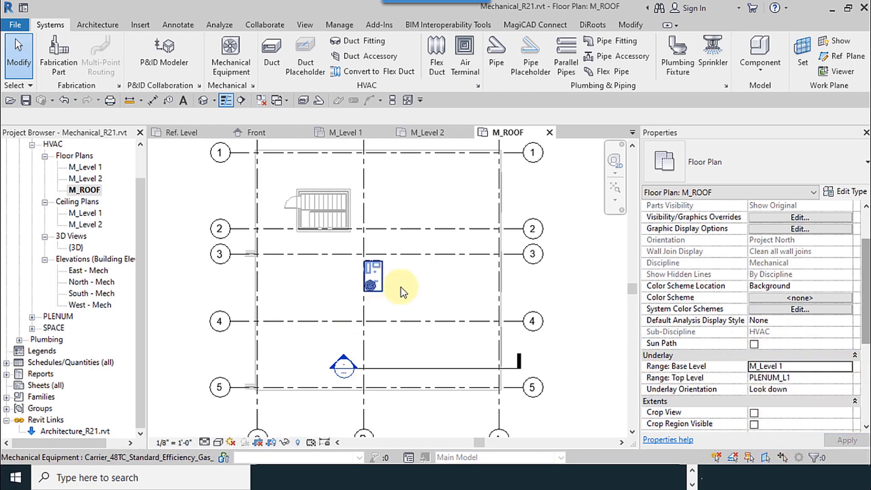
click(846, 378)
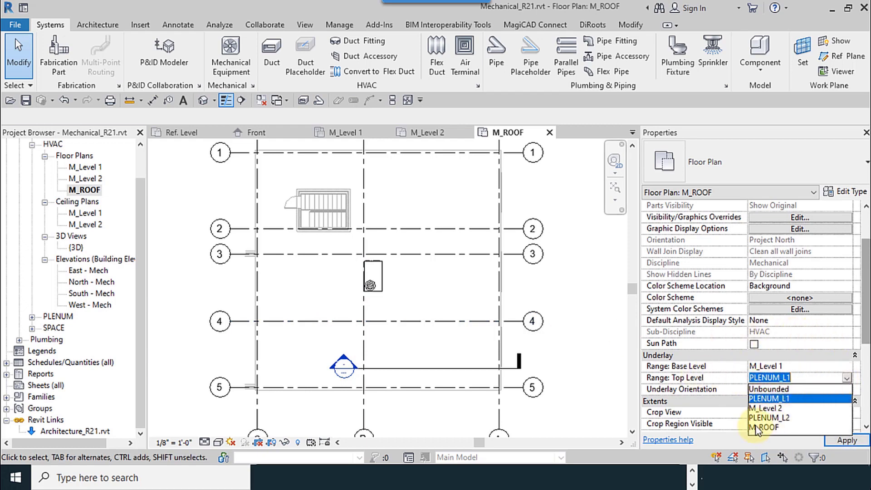
click(763, 427)
Step: Try PLENUM_L1 as the underlay's base level, and return it to M_Level 1
click(847, 366)
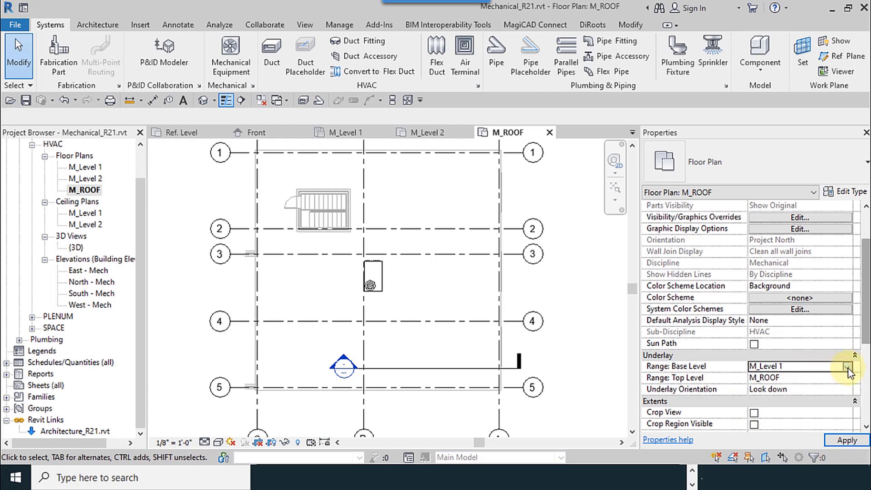
click(848, 366)
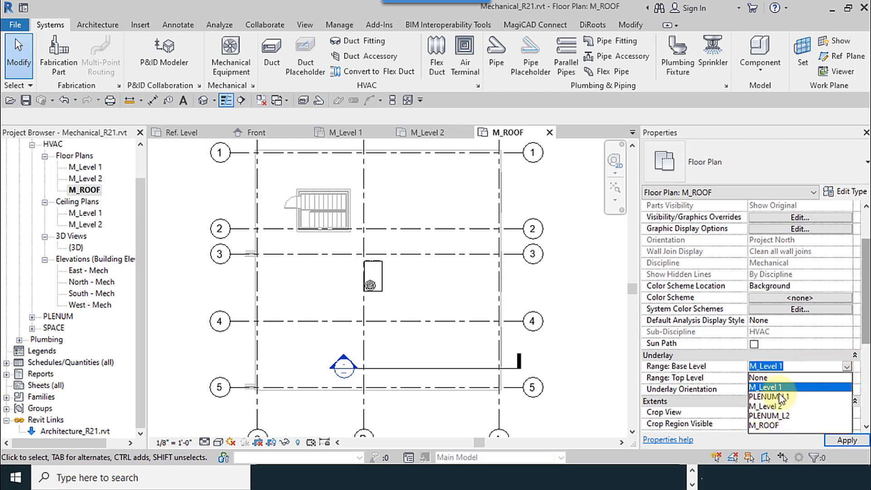
click(772, 396)
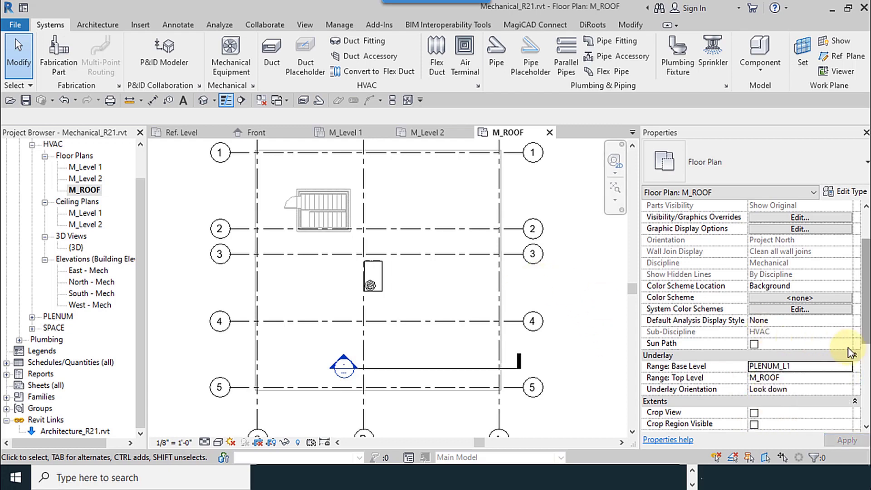
click(848, 369)
click(767, 387)
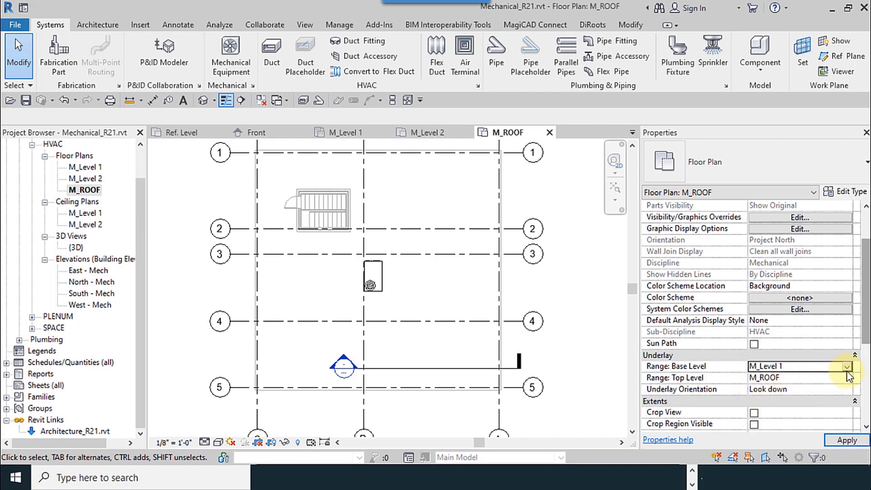
click(848, 366)
click(775, 390)
Step: Set the M_ROOF plan's underlay orientation to Look up
click(847, 389)
click(847, 389)
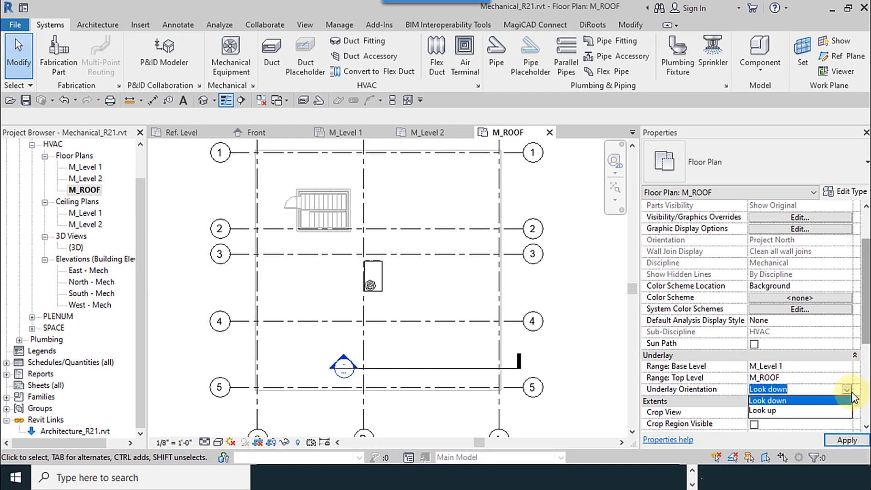
click(767, 408)
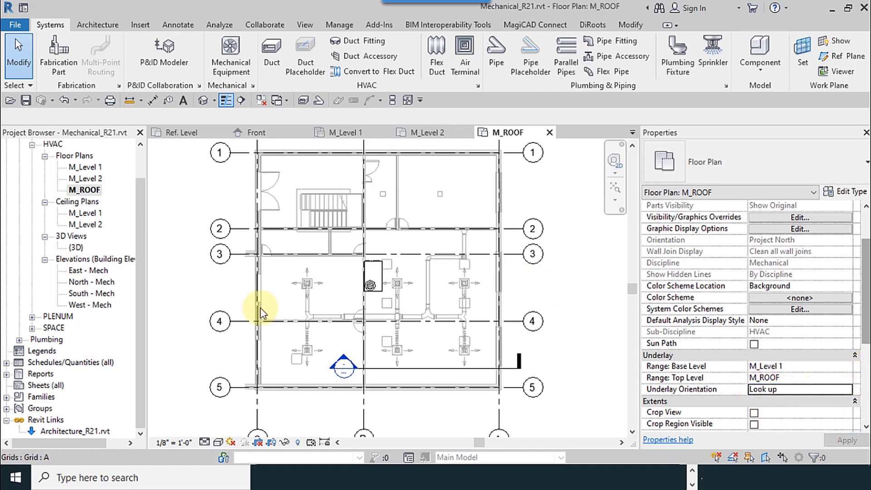
Step: Examine the rooftop unit and its connectors against the underlaid rooms, ducts and stair
middle_drag(345, 301, 376, 301)
scroll(368, 276, up, 2)
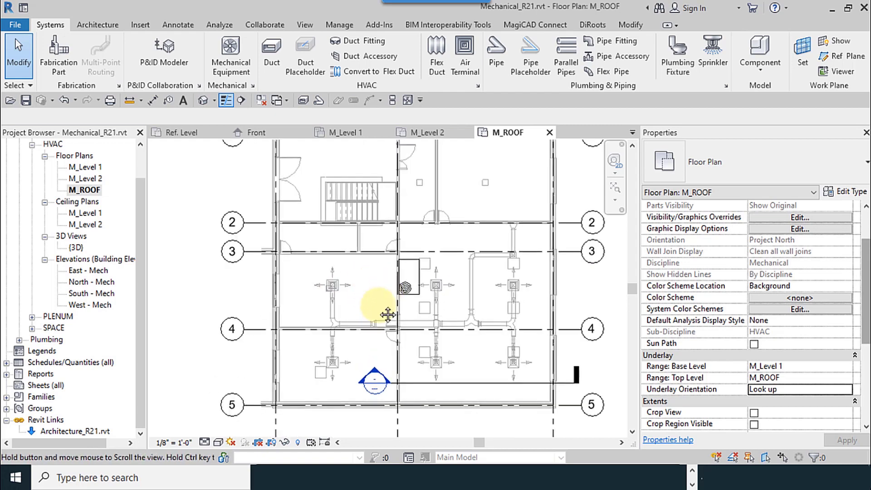
click(388, 331)
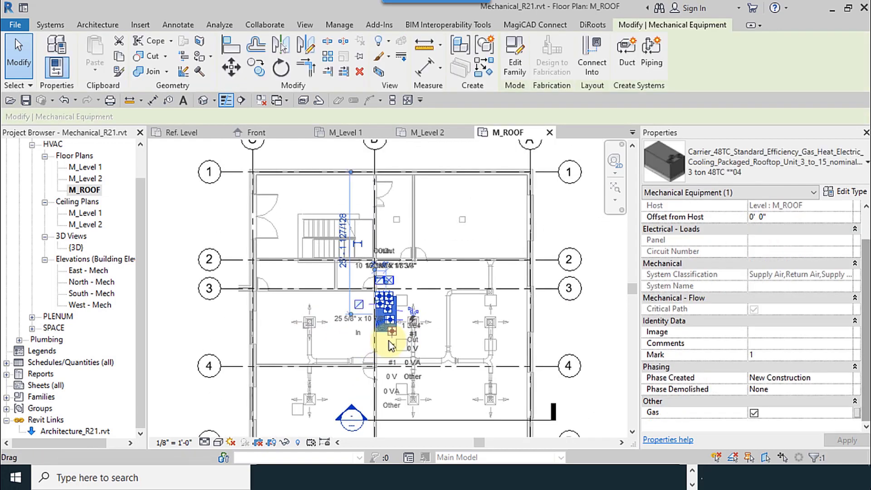
scroll(397, 338, up, 2)
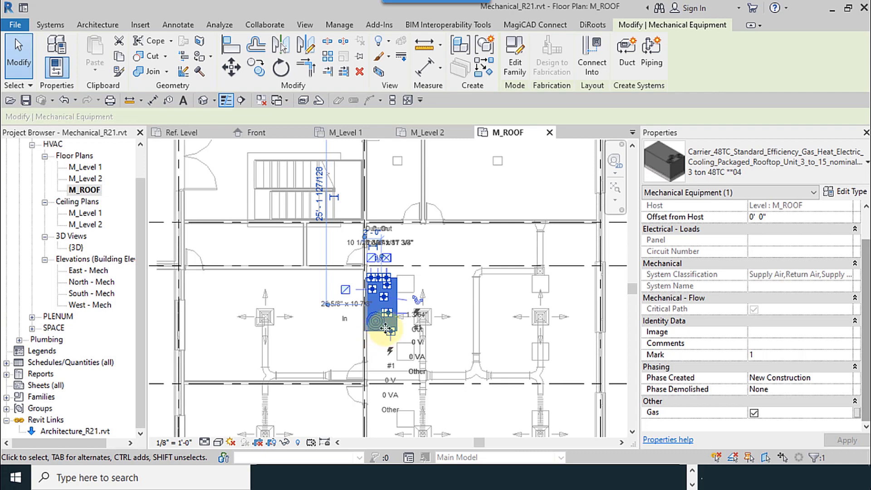
scroll(389, 334, down, 1)
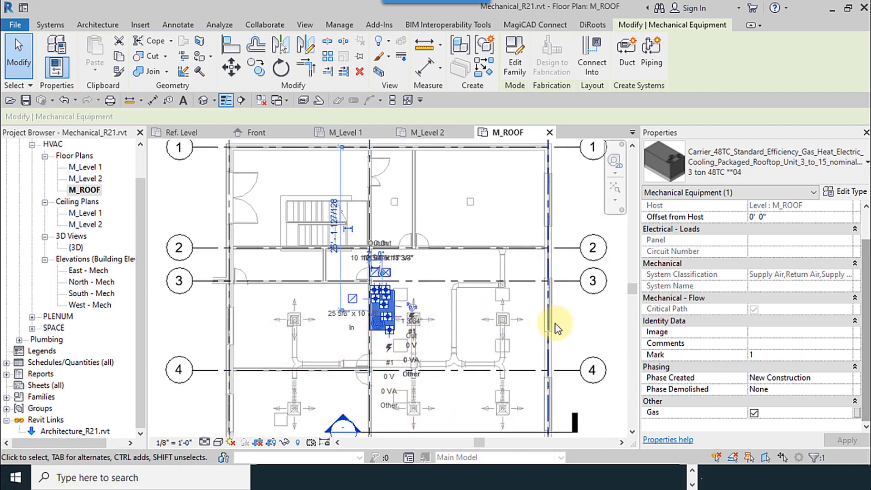
click(587, 324)
click(572, 342)
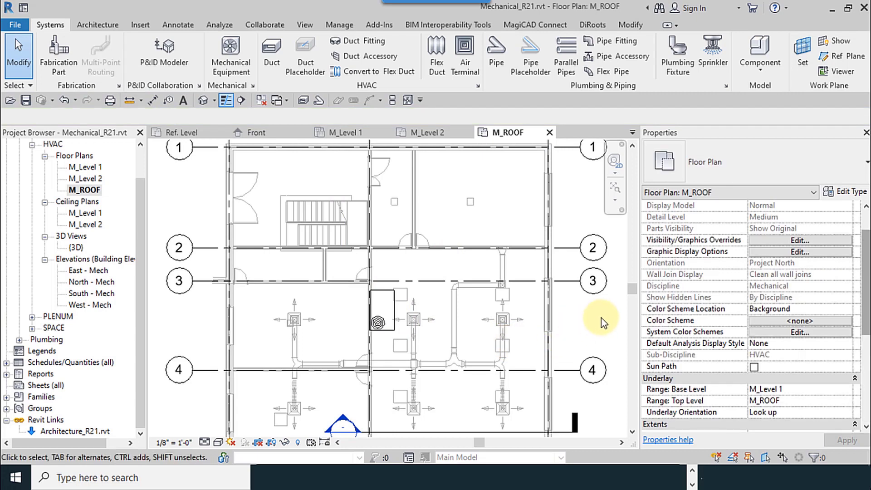
Step: Inspect the filters in the M_ROOF view's Visibility/Graphic Overrides
key(v)
key(g)
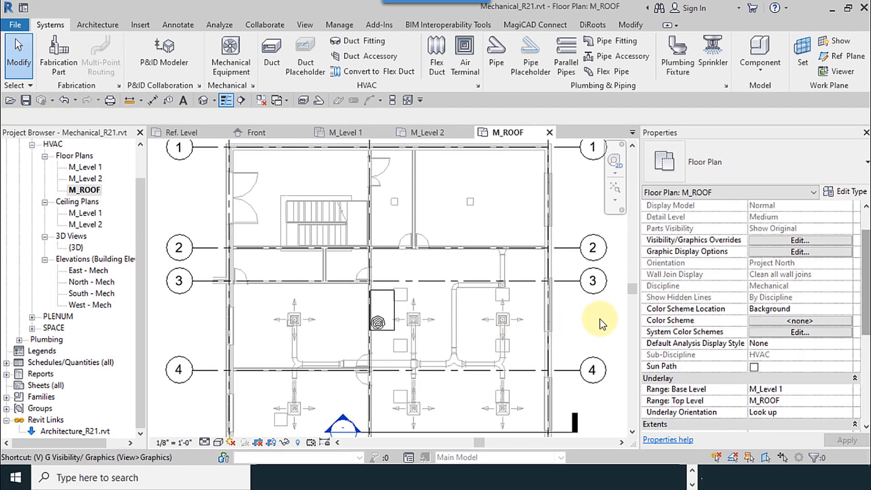
click(671, 88)
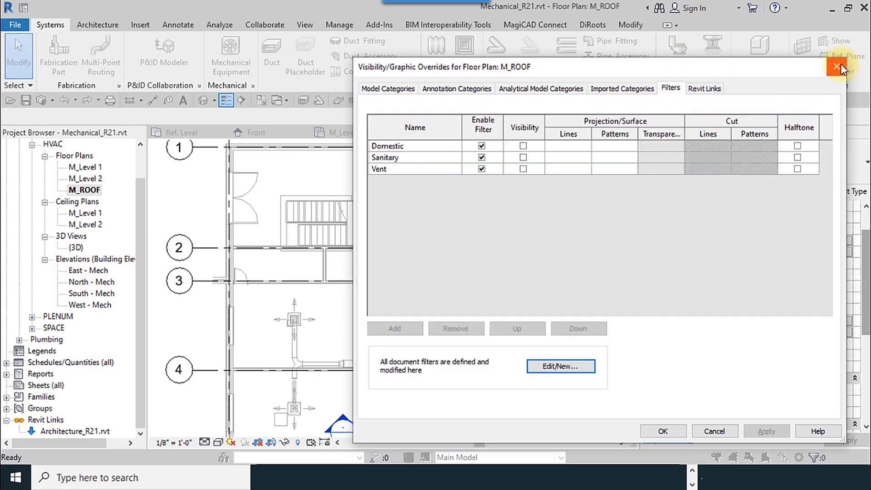
click(838, 67)
Step: Hide the imported MechCAD_Export.dwg in the Mechanical Plan view template and apply the template
click(801, 324)
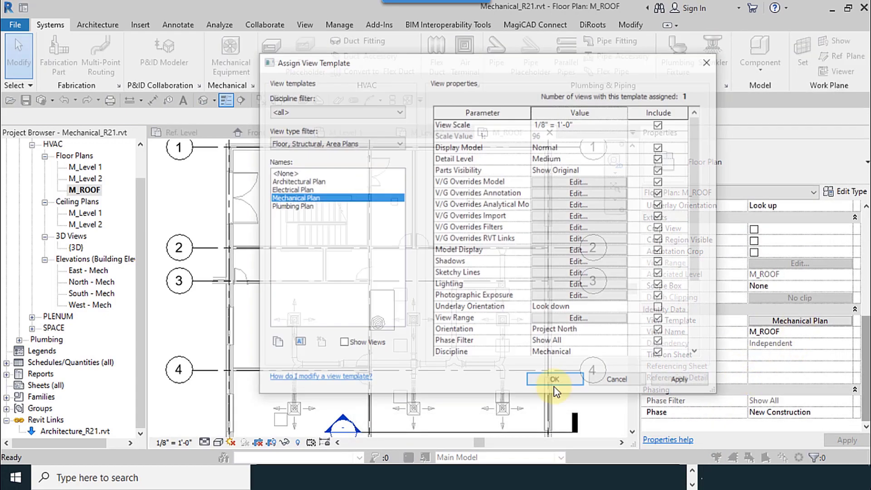
click(612, 182)
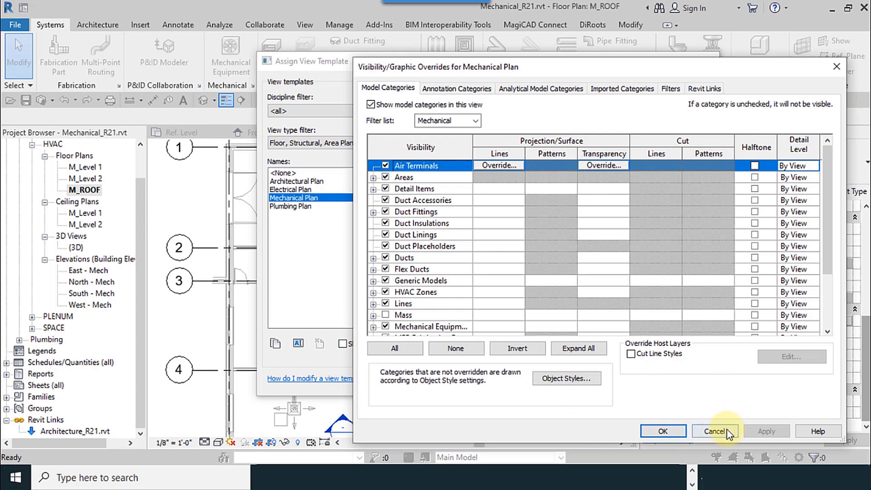
click(670, 89)
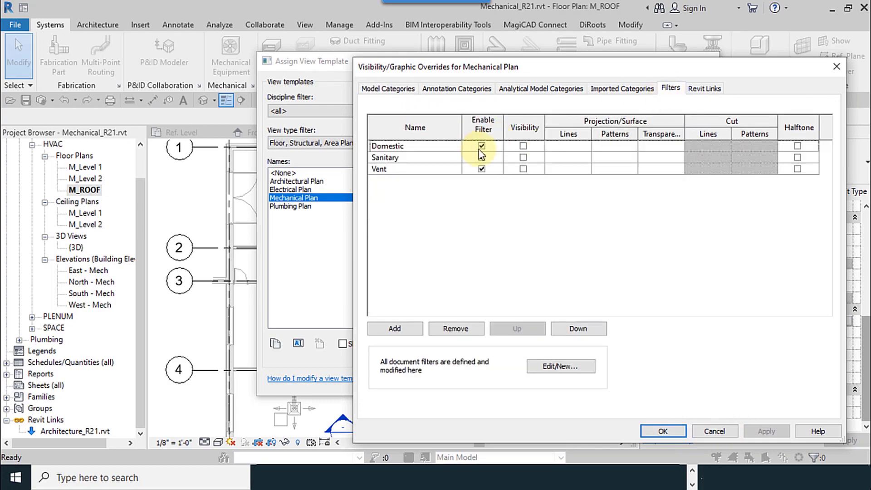
click(622, 89)
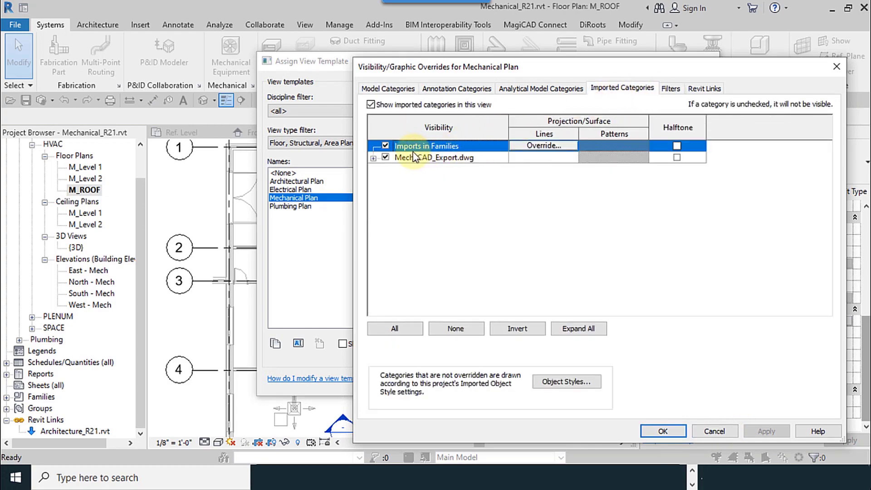
click(383, 160)
click(663, 431)
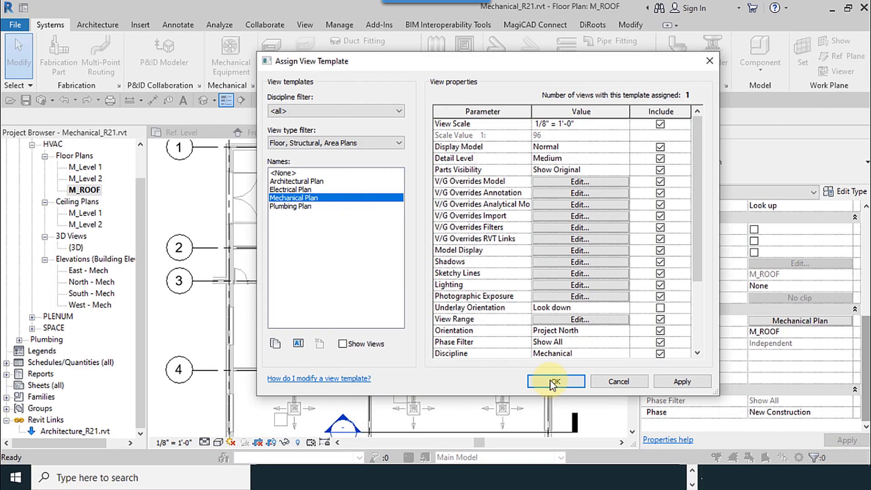
click(553, 382)
Step: Move the rooftop unit up to grid 2 beside grid B and rotate it three times by 90 degrees
middle_drag(449, 382, 456, 369)
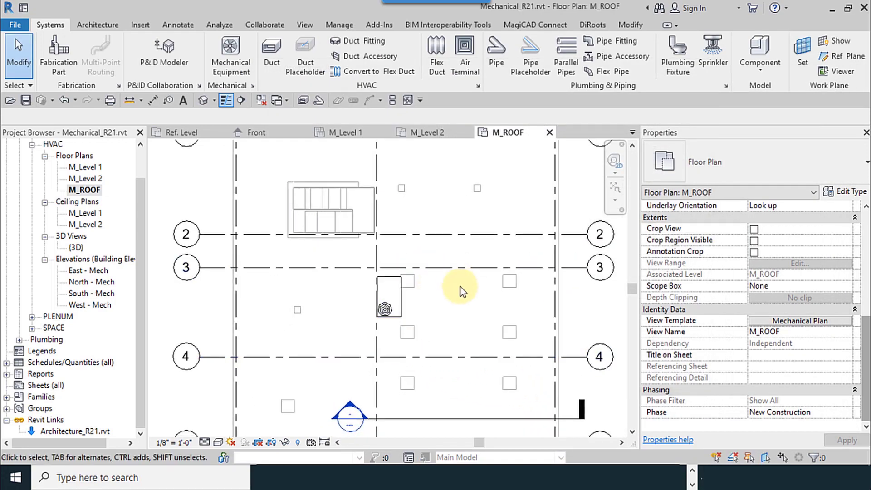
click(405, 320)
middle_drag(410, 323, 381, 334)
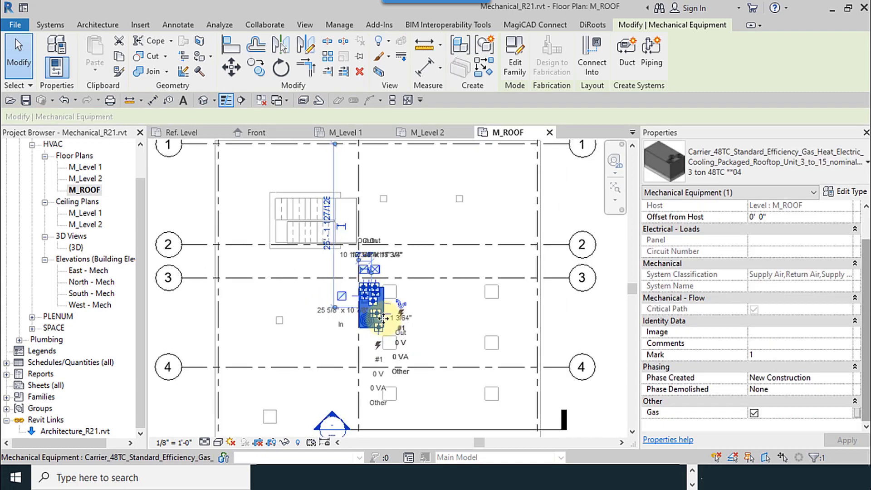
drag(381, 328, 388, 254)
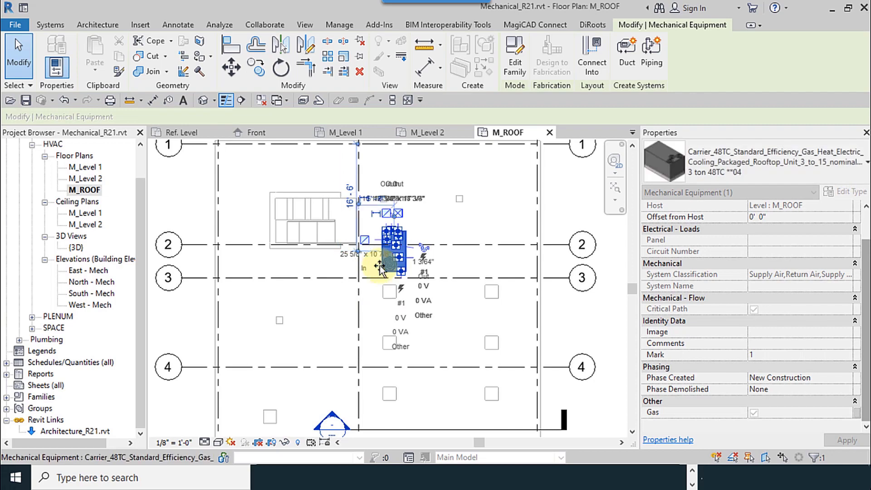
key(space)
key(space)
key(space)
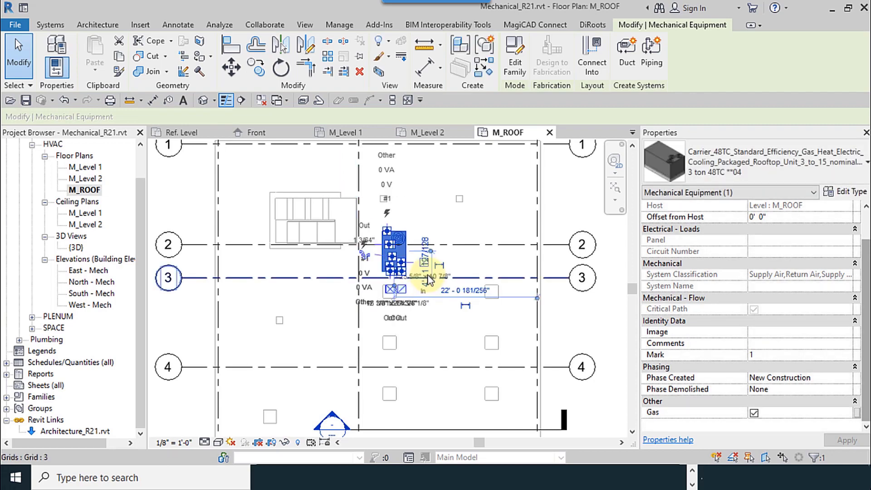
Step: Move the rooftop unit to just below the stair enclosure, between grids 2 and 3
scroll(370, 266, up, 3)
drag(383, 268, 231, 241)
scroll(231, 240, up, 2)
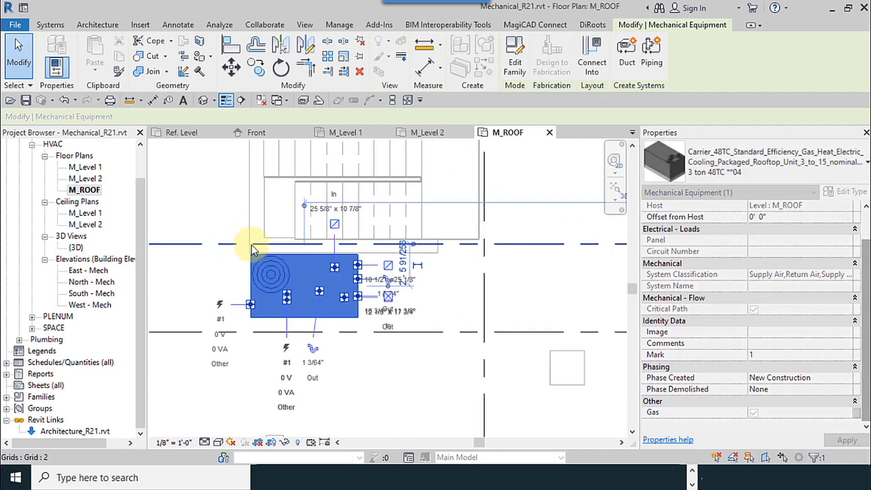
Step: Align the rooftop unit's left edge with the left face of the stair enclosure
key(a)
key(l)
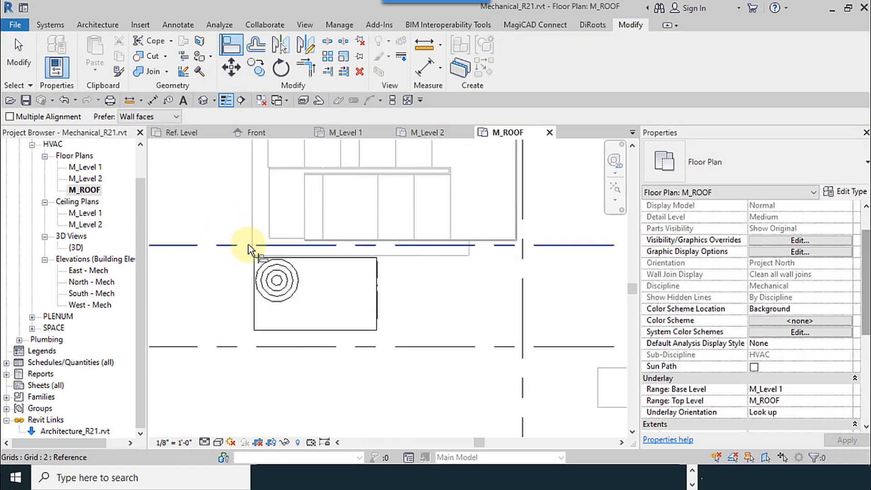
scroll(249, 244, up, 2)
click(254, 237)
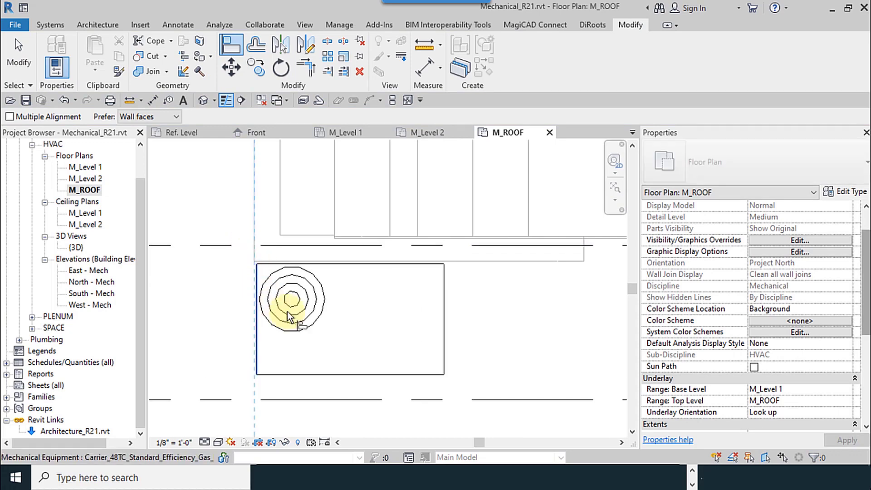
click(256, 295)
click(19, 55)
Step: Nudge the rooftop unit down until its centre is about 3'-11" below grid 2
click(373, 320)
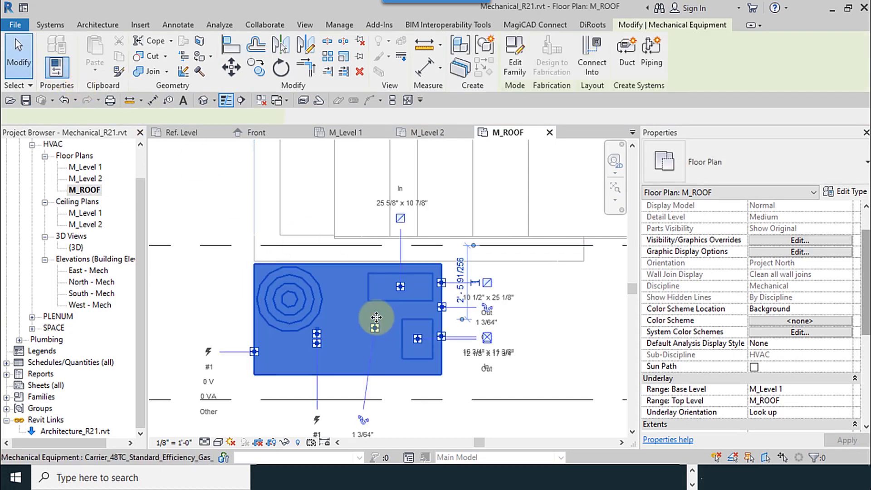
scroll(377, 318, down, 2)
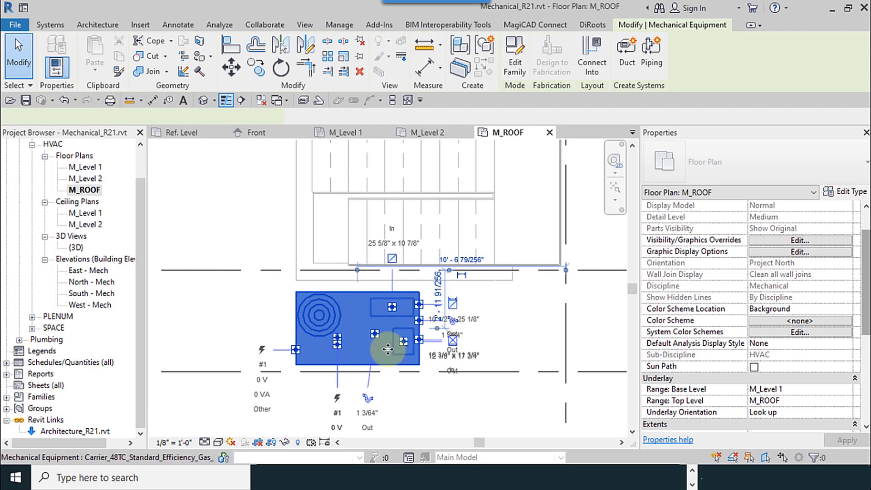
key(Down)
scroll(388, 349, down, 1)
key(Down)
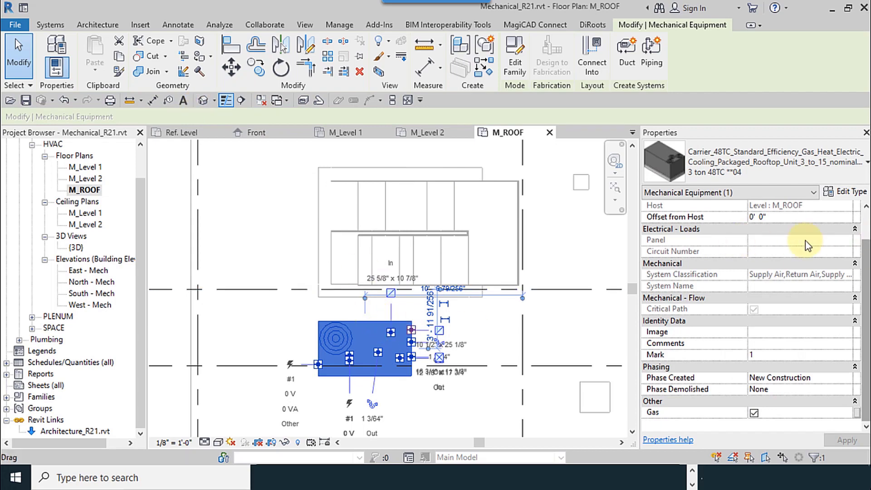
Step: Open the default 3D view and examine the rooftop unit on the roof from the front
click(203, 100)
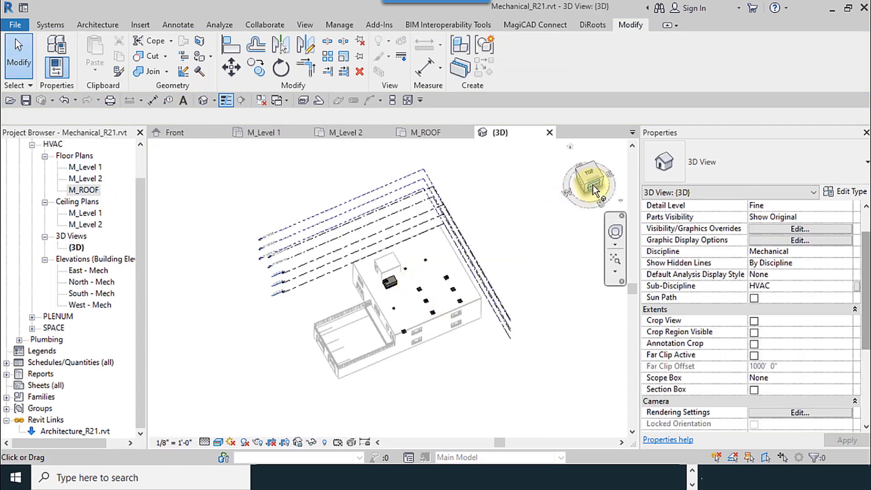
click(591, 185)
scroll(409, 282, up, 8)
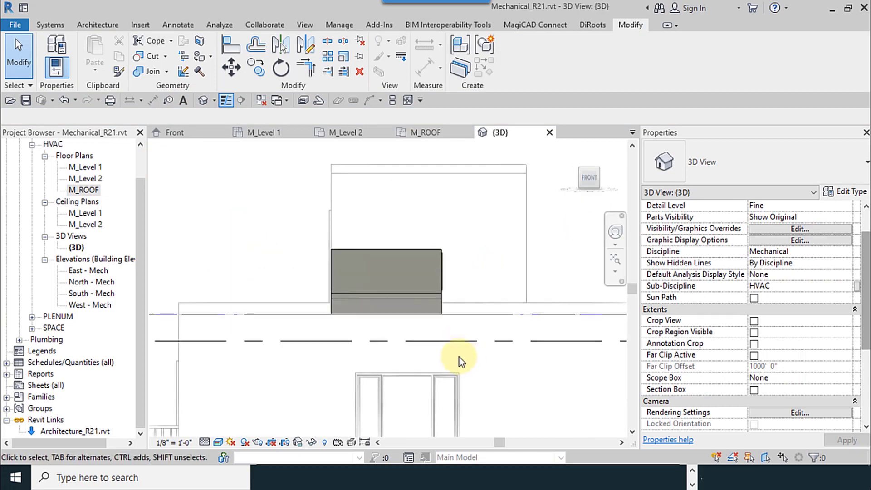
click(364, 299)
scroll(326, 304, up, 1)
scroll(327, 304, up, 1)
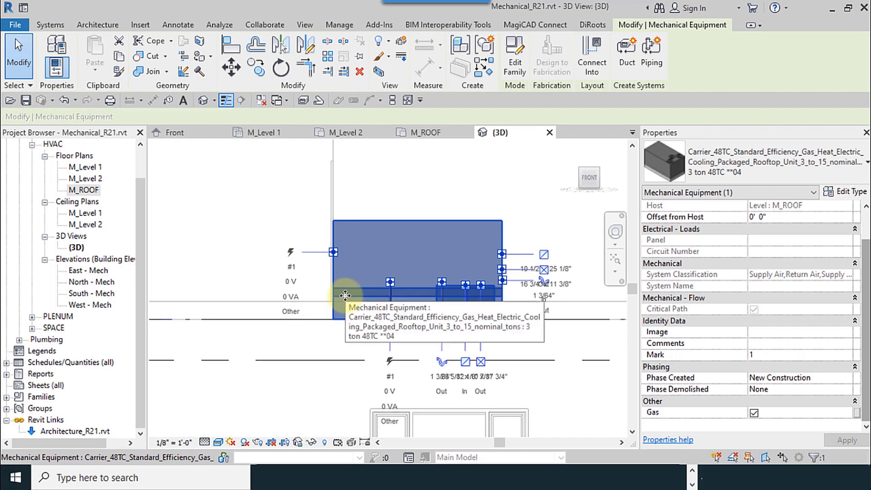
middle_drag(301, 301, 273, 81)
key(a)
key(l)
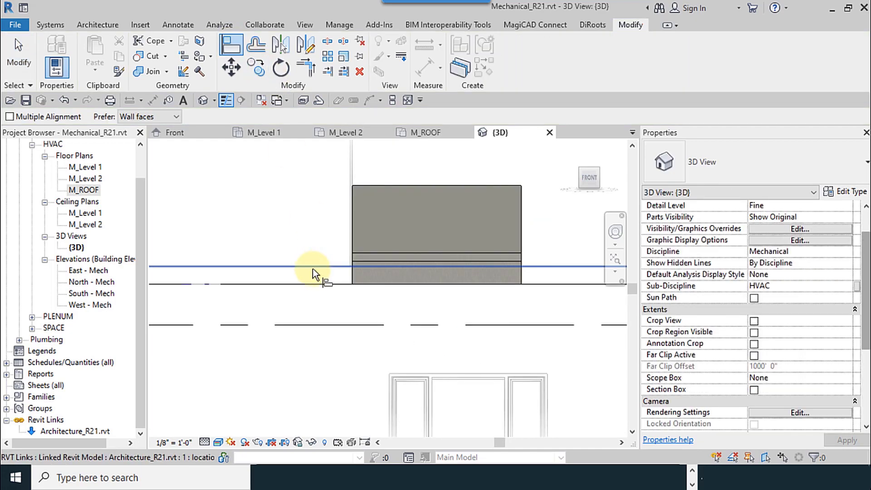
scroll(351, 291, down, 2)
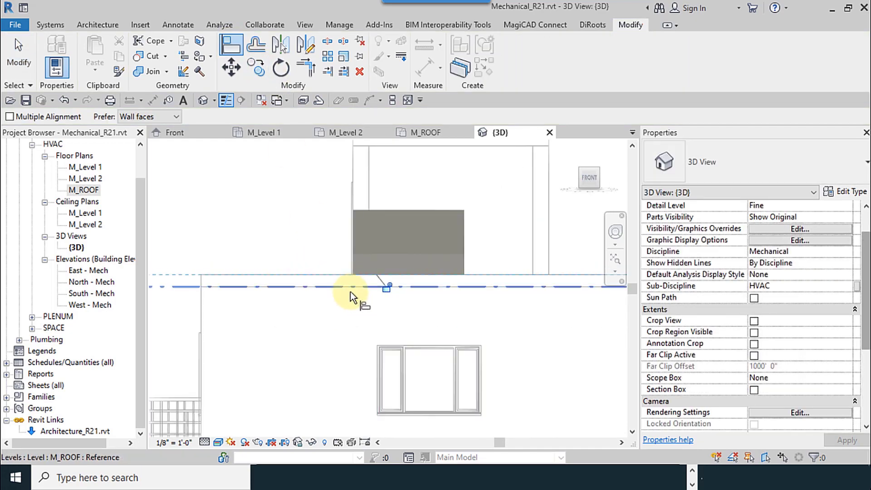
key(Escape)
Step: Examine the rooftop unit from an angle in the 3D view, and return to the M_ROOF floor plan by closing that view
shift+middle_drag(510, 258, 444, 261)
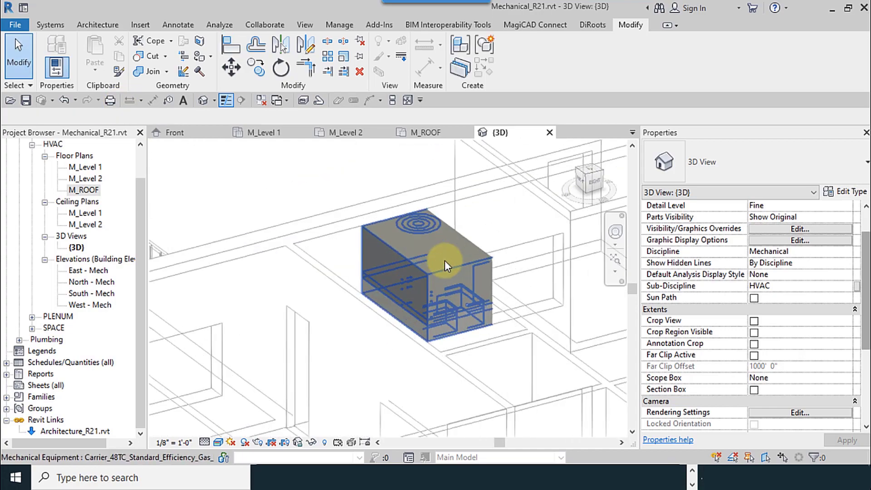
click(549, 132)
scroll(376, 249, down, 4)
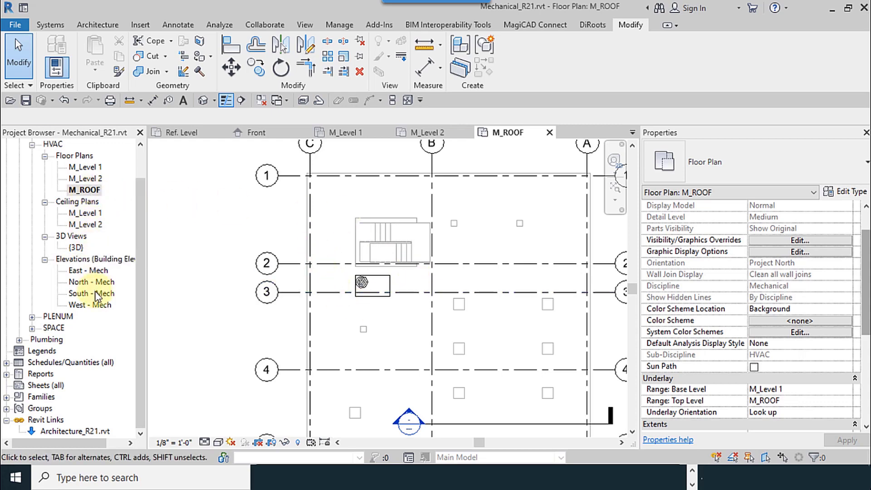
scroll(336, 280, down, 2)
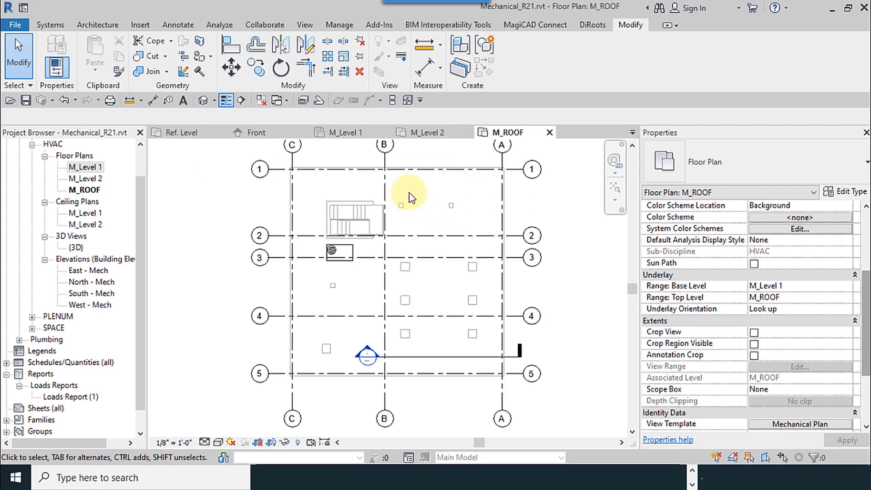
click(83, 191)
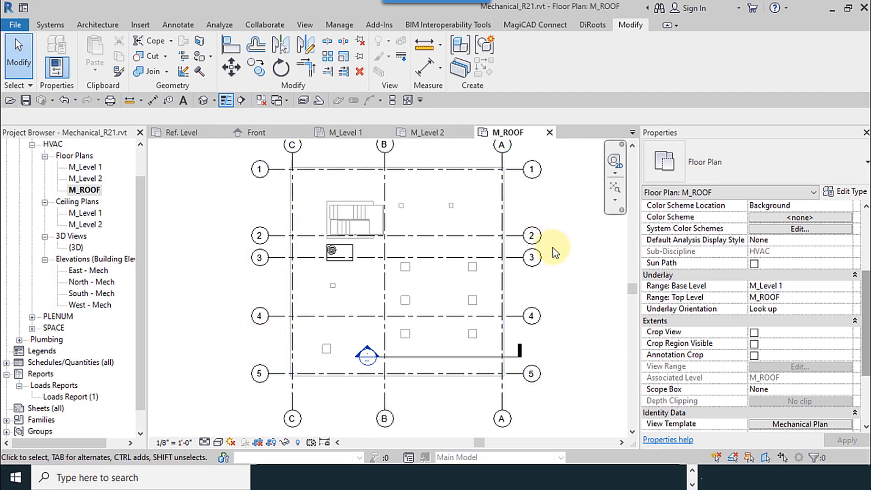
Step: Open the HVAC M_Level 1 floor plan and create a view template named M_Test from it
double_click(85, 168)
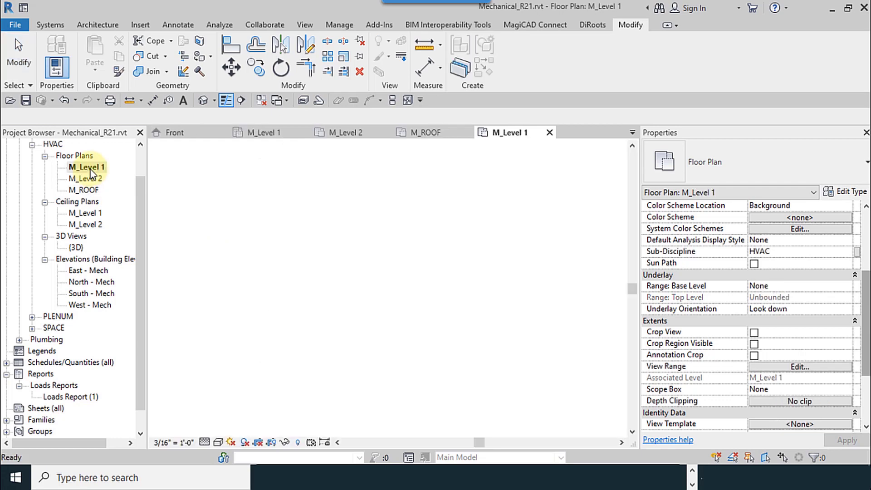
scroll(734, 386, down, 3)
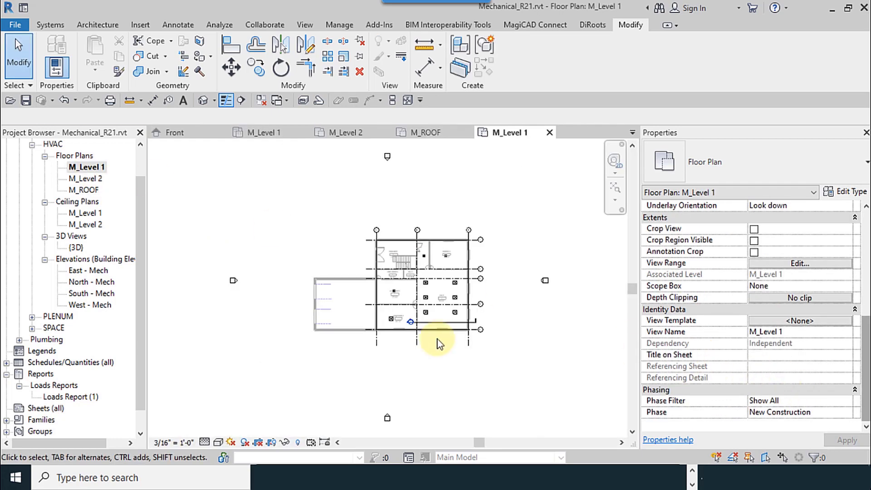
scroll(391, 304, up, 4)
scroll(389, 306, up, 2)
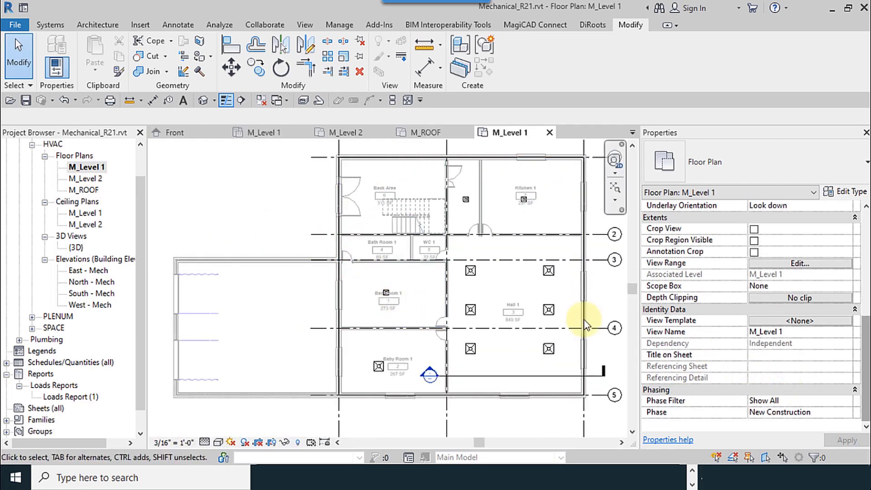
right_click(99, 167)
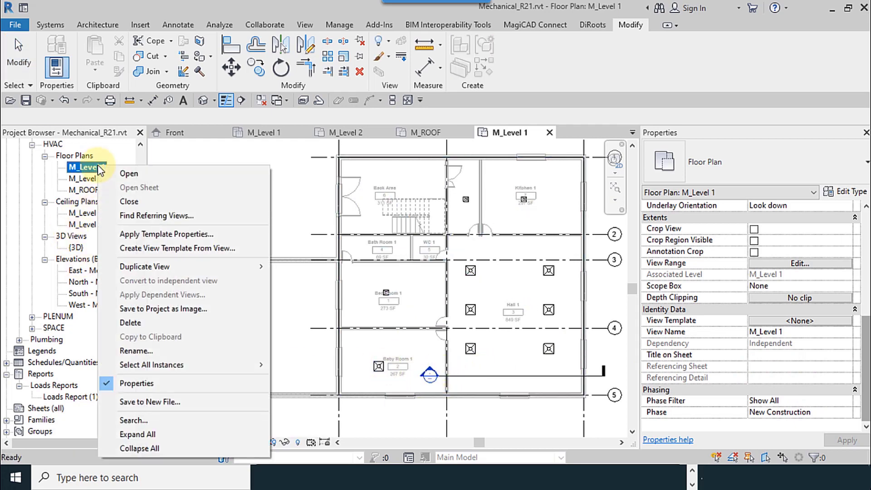
click(179, 250)
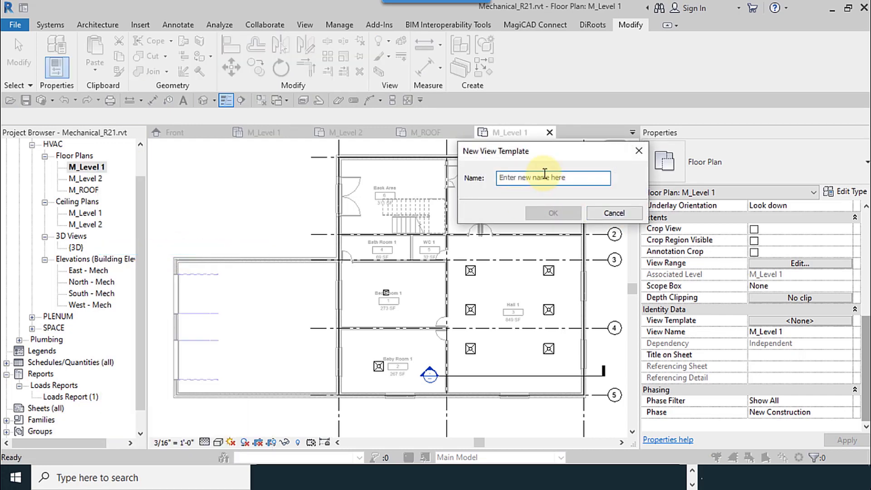
text(h)
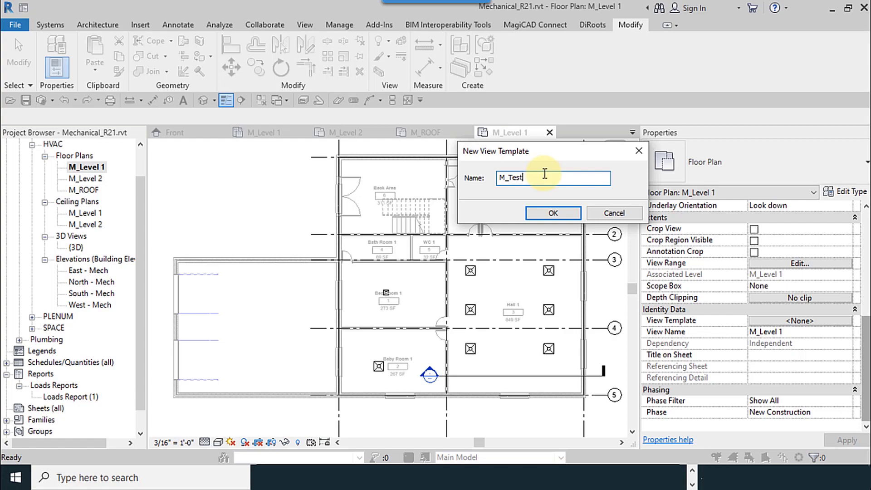
click(561, 212)
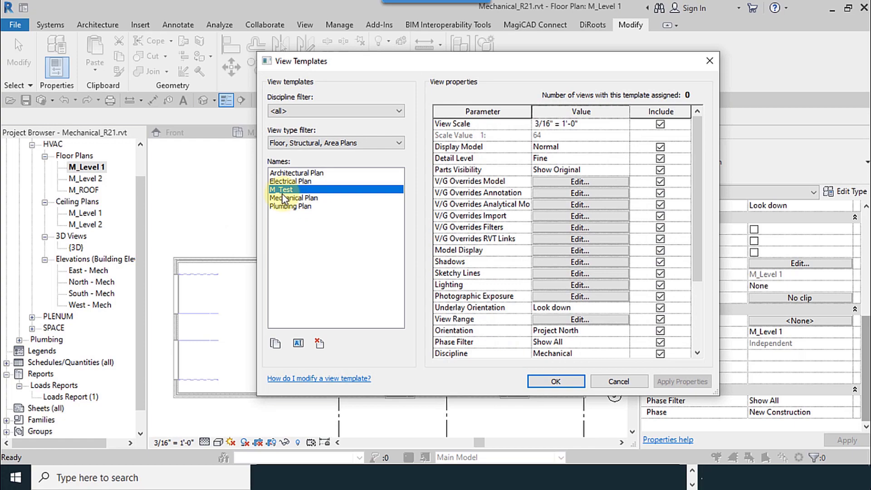
click(564, 385)
Step: Assign the M_Test view template to the M_Level 1 floor plan
click(774, 322)
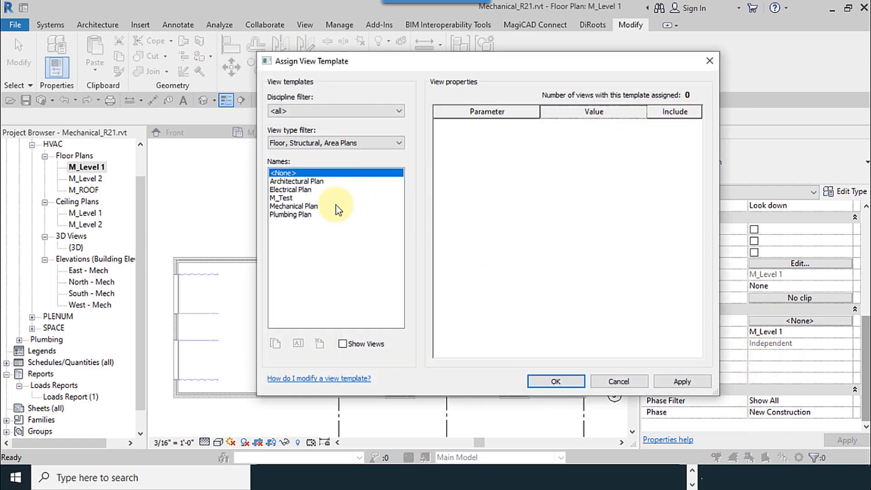
click(286, 198)
click(571, 385)
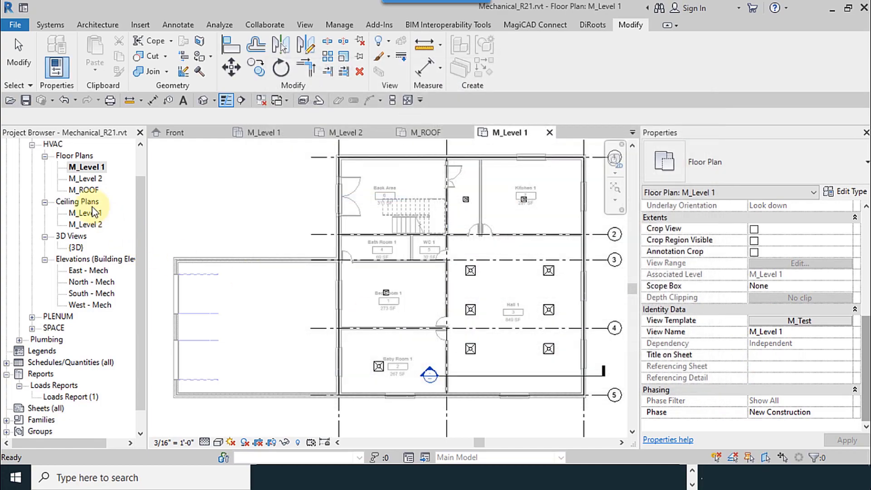
Step: Open the M_Level 2 floor plan and assign the M_Test view template to it
double_click(86, 179)
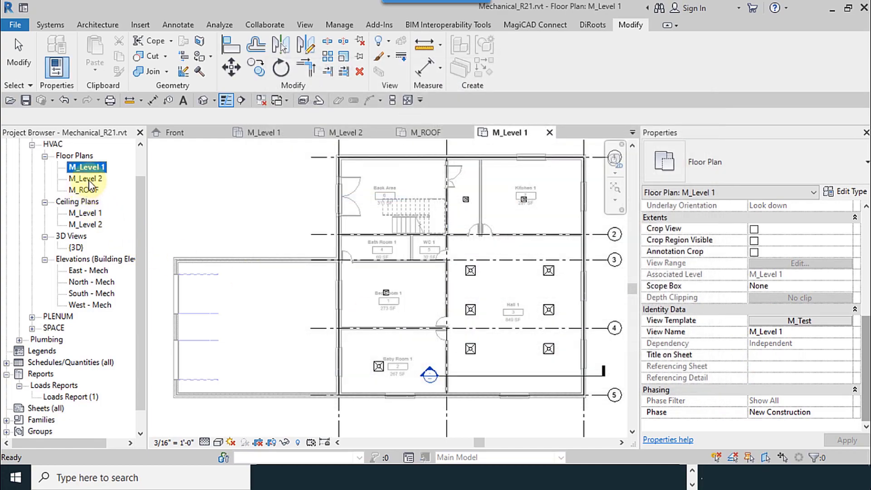
click(794, 322)
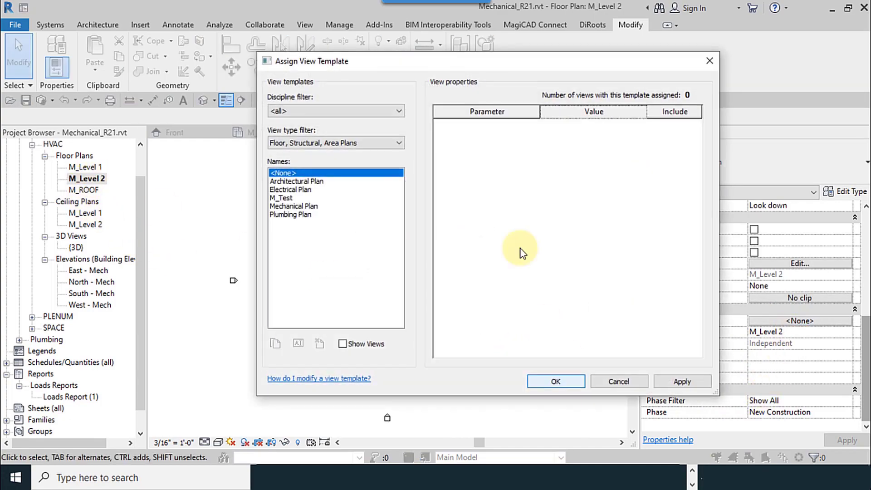
click(283, 198)
click(555, 382)
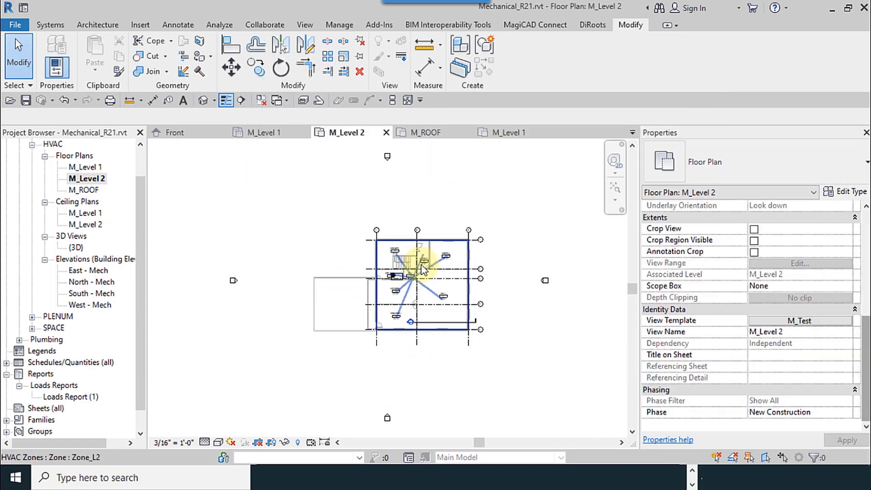
Step: Open the M_ROOF floor plan and replace its Mechanical Plan view template with M_Test
double_click(86, 190)
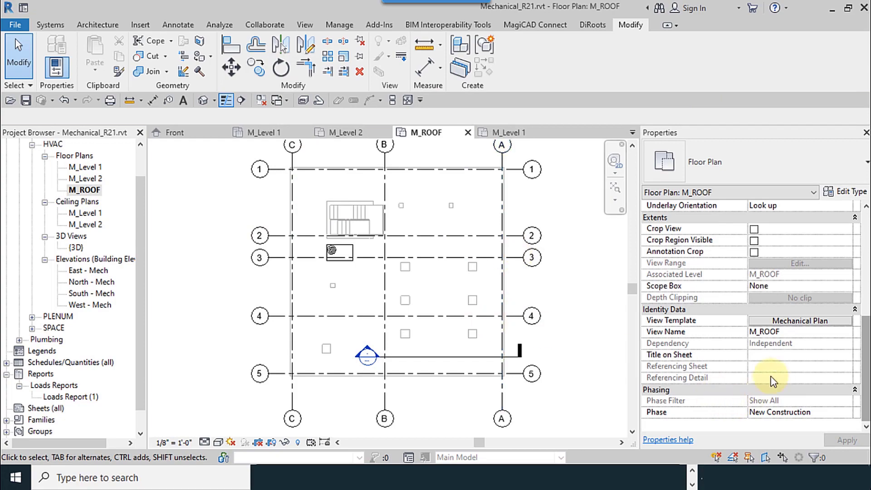
click(773, 322)
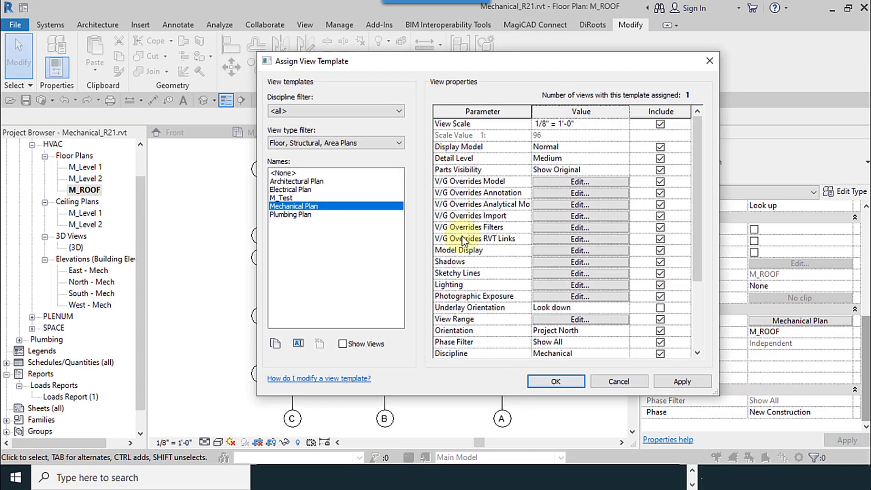
click(290, 197)
click(541, 383)
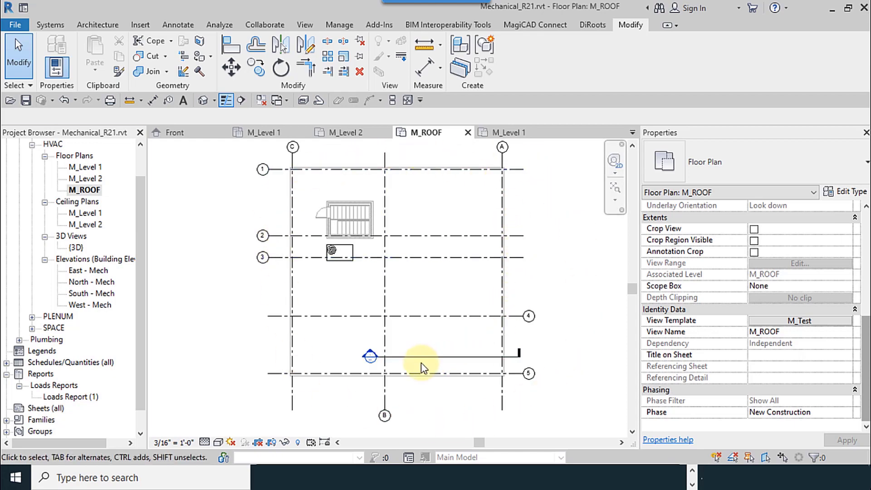
Step: Switch grid 2 to 2D extents on the roof plan and move its bubble from the left end to the right end
click(315, 256)
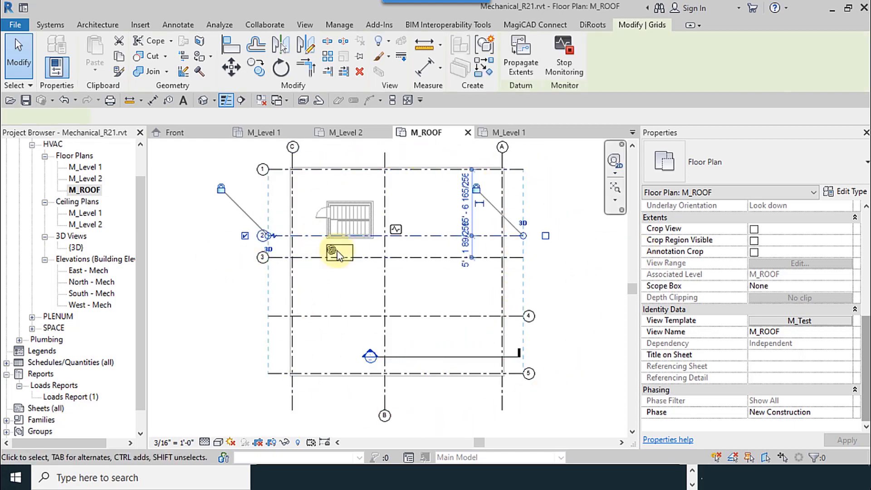
click(269, 249)
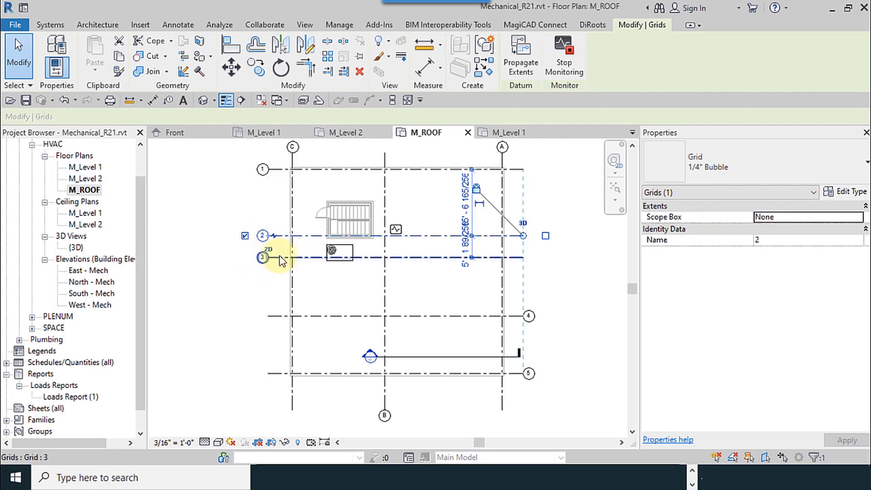
click(245, 235)
click(546, 235)
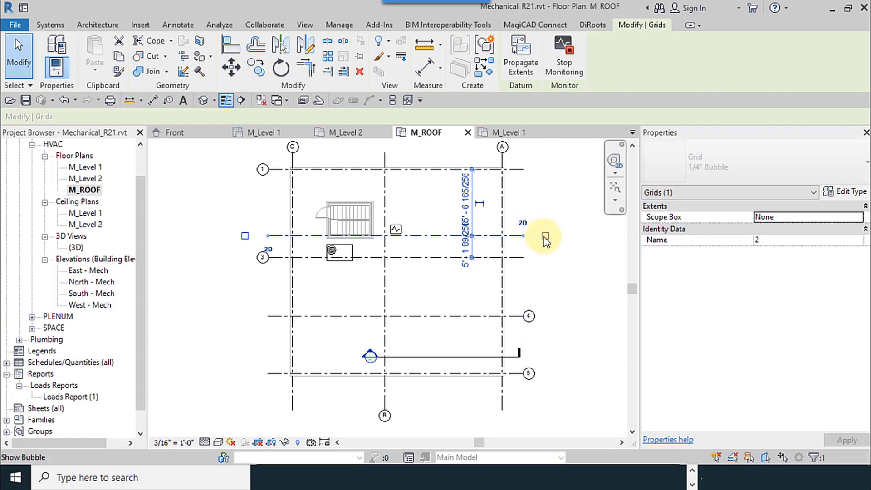
Step: Switch both ends of grid 3 to 2D extents and show its bubble only at the right end
click(492, 257)
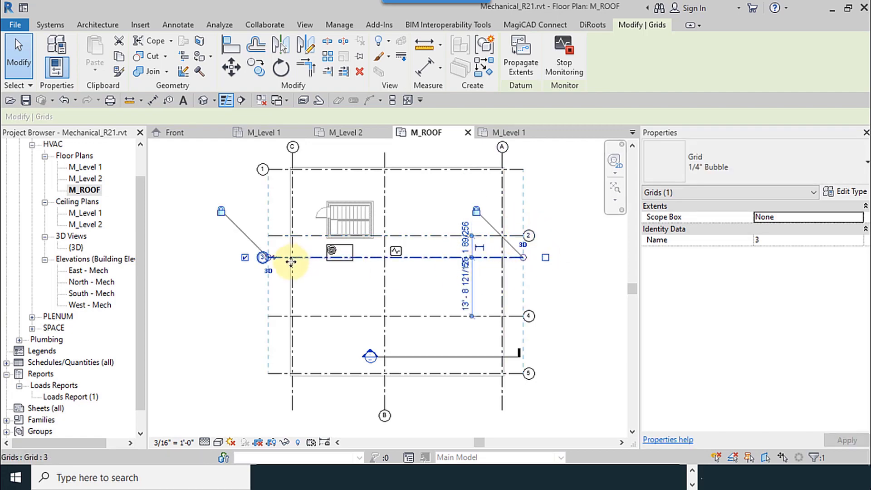
click(269, 270)
click(245, 257)
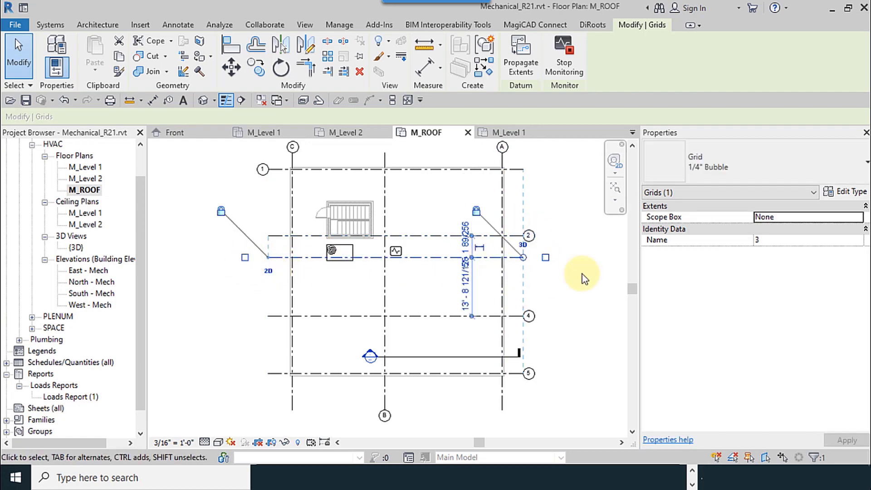
click(523, 245)
click(545, 258)
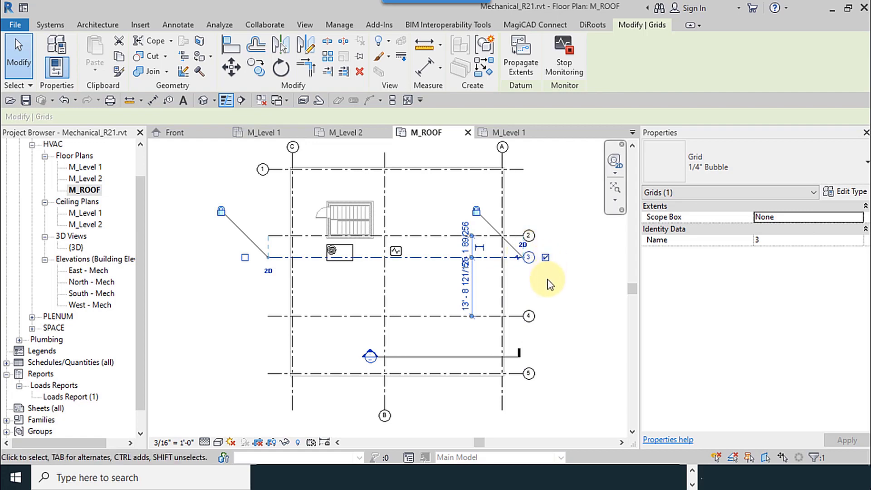
Step: Switch grid B to 2D extents and move its bubble from the lower end to the upper end
click(496, 397)
click(387, 389)
scroll(416, 305, down, 3)
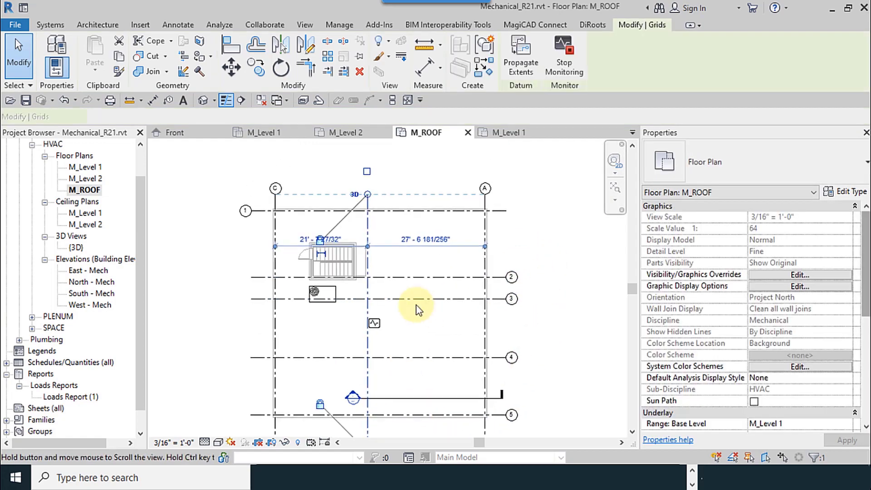
click(379, 391)
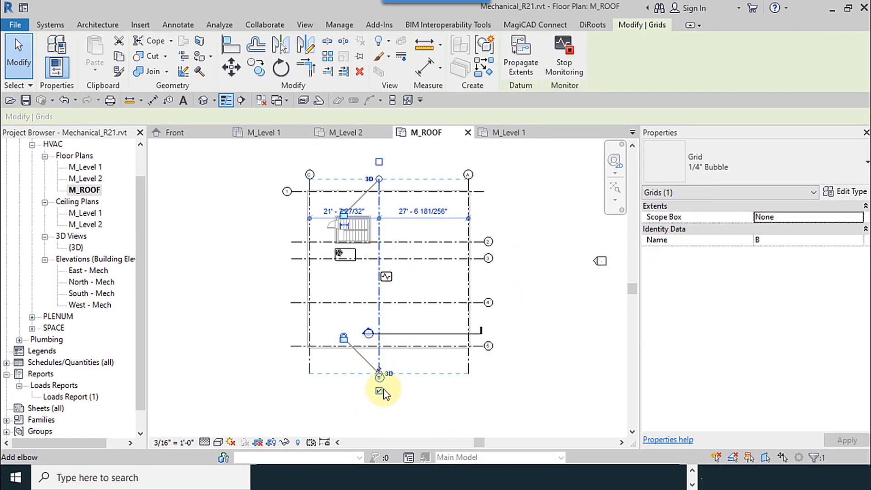
click(388, 373)
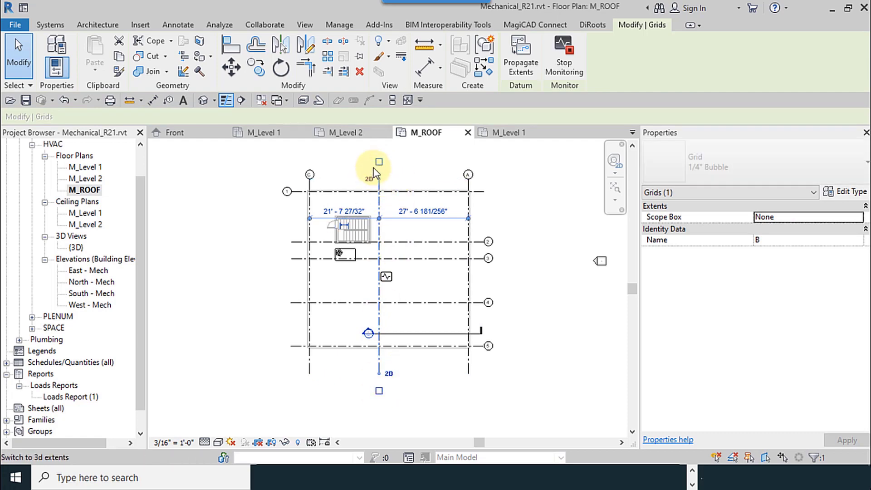
Step: Switch both ends of grid 1 to 2D extents and move its bubble from the left end to the right end
click(343, 192)
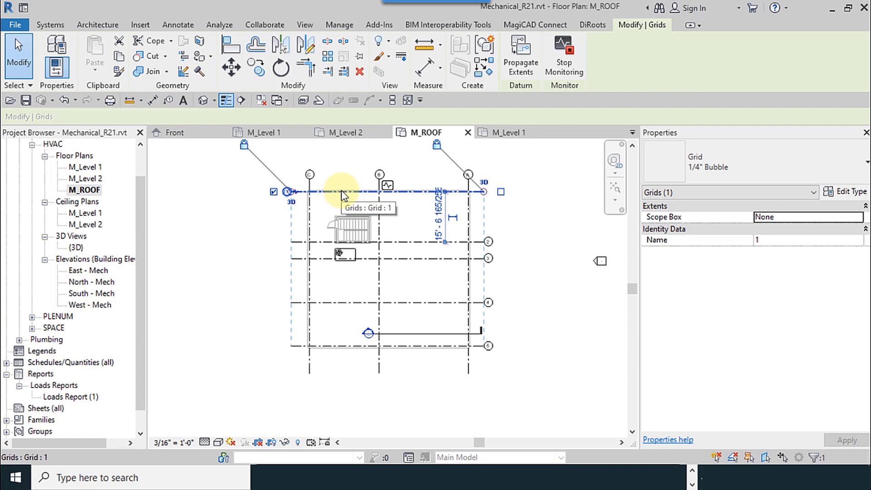
click(290, 200)
click(273, 192)
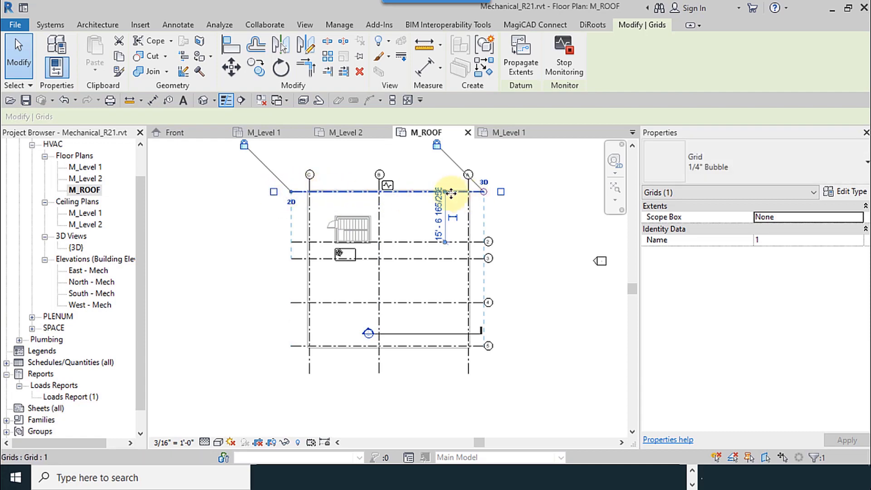
click(484, 182)
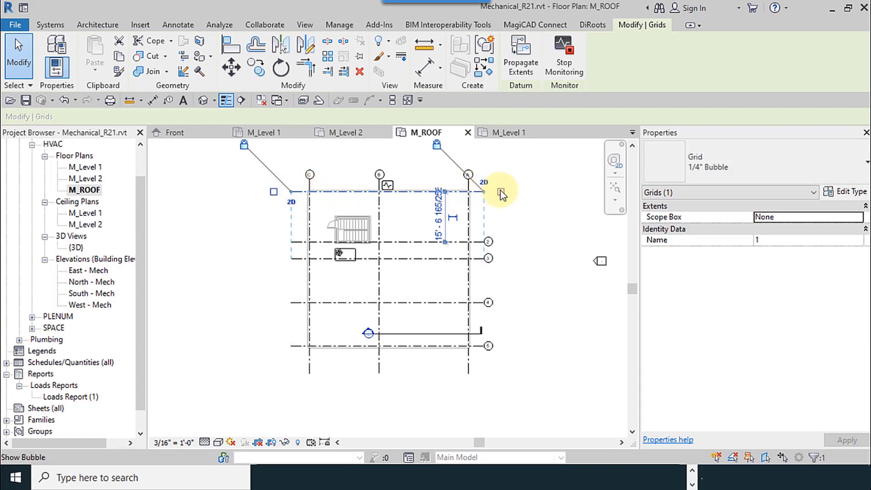
click(501, 192)
click(533, 231)
middle_drag(496, 253, 523, 259)
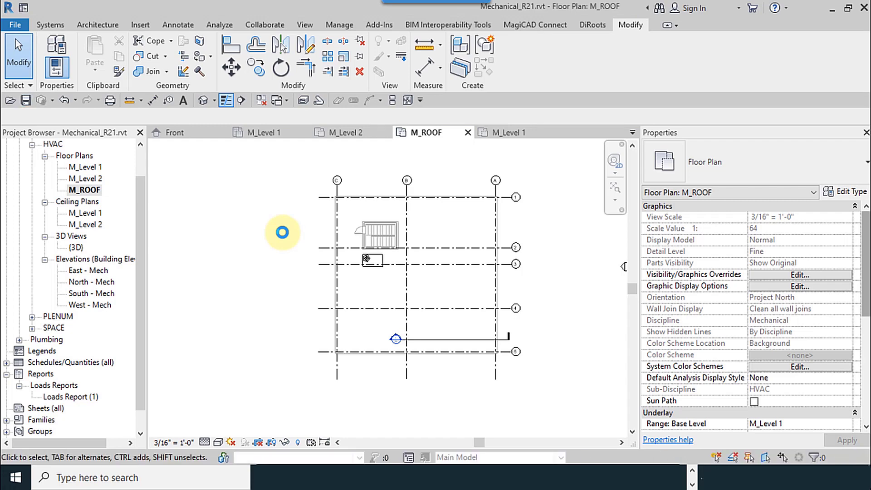
Step: Examine the available tonnage types of the Carrier 48TC rooftop unit placed on the roof plan
click(371, 262)
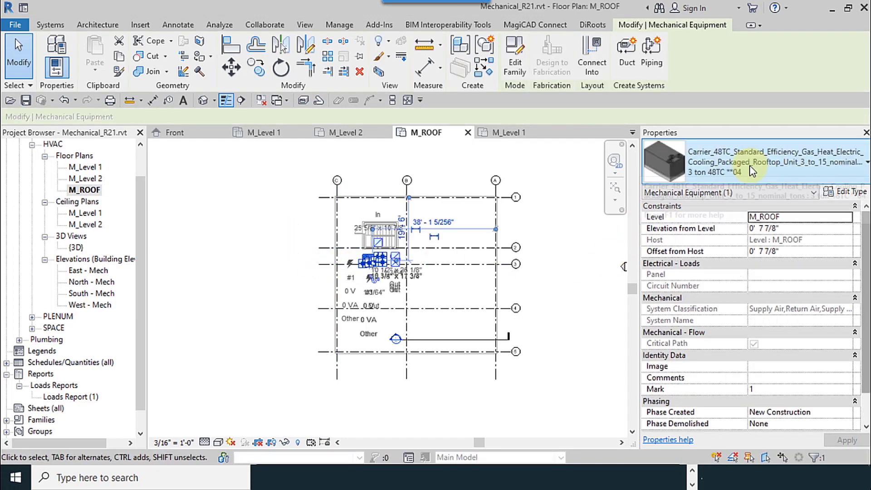
click(773, 174)
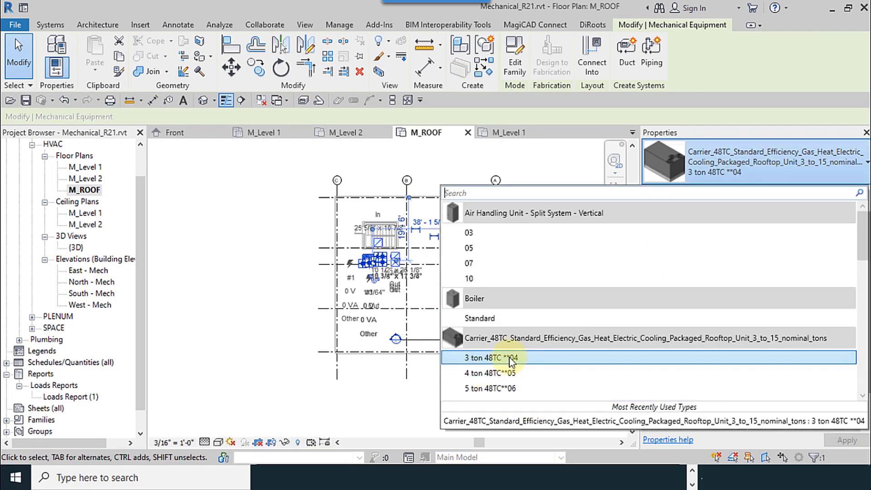
scroll(584, 341, down, 1)
scroll(509, 343, down, 2)
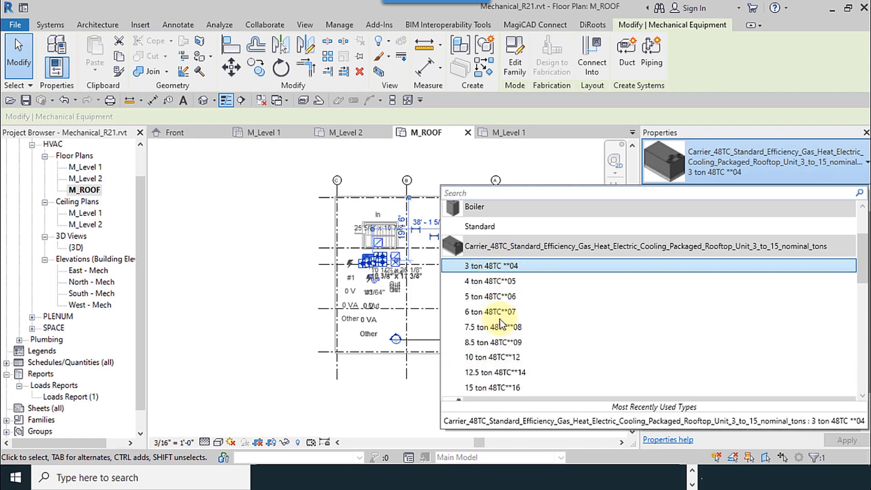
click(249, 291)
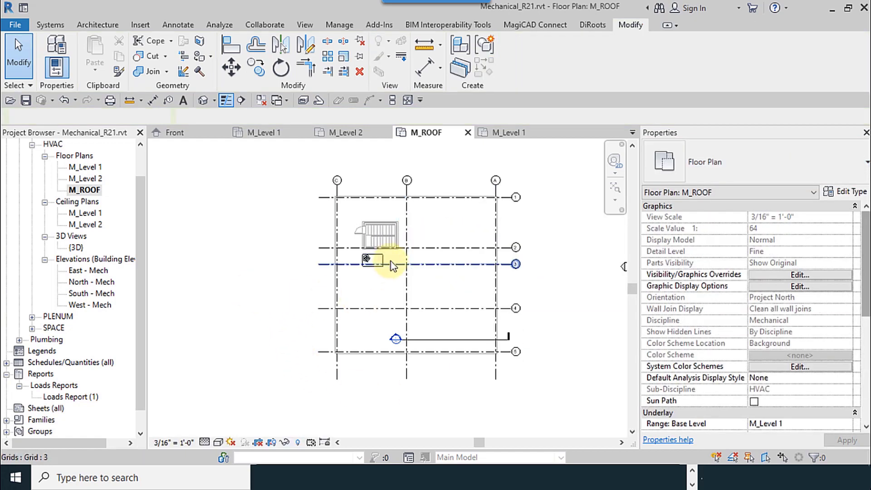
scroll(389, 262, up, 2)
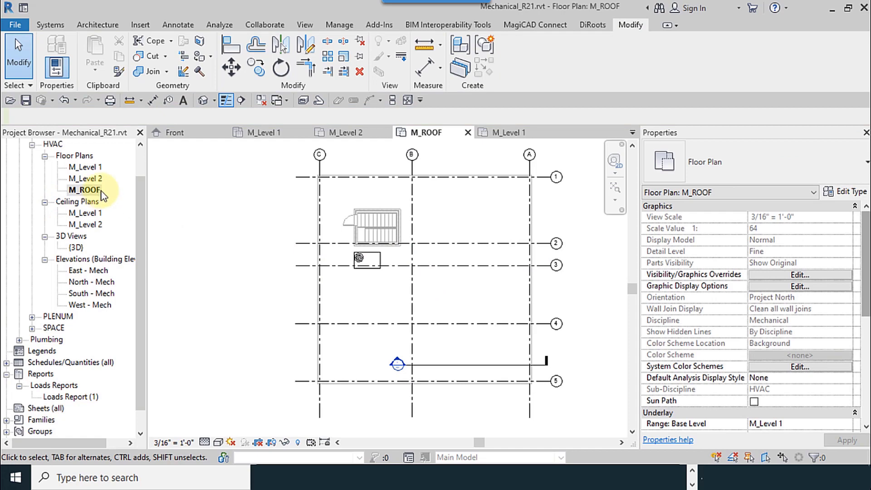
Step: Check the calculated cooling load of Zone_L1 on M_Level 1 and the rooftop unit's current type on M_ROOF
double_click(88, 168)
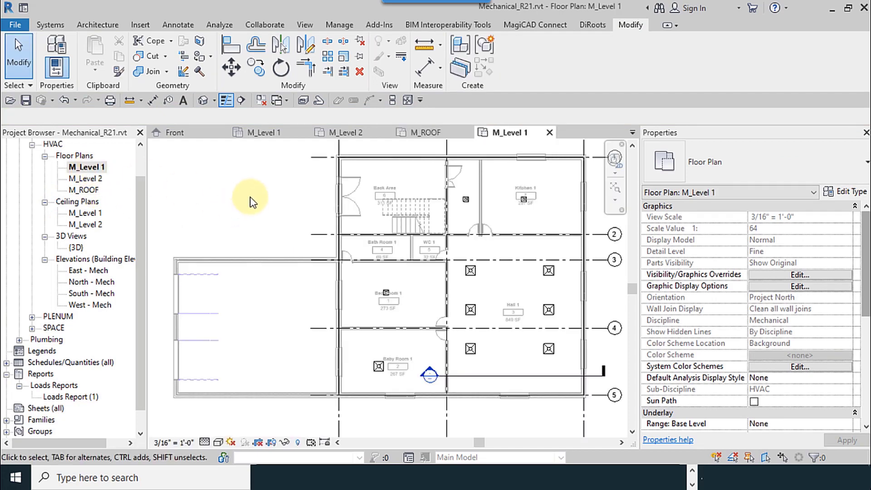
click(413, 251)
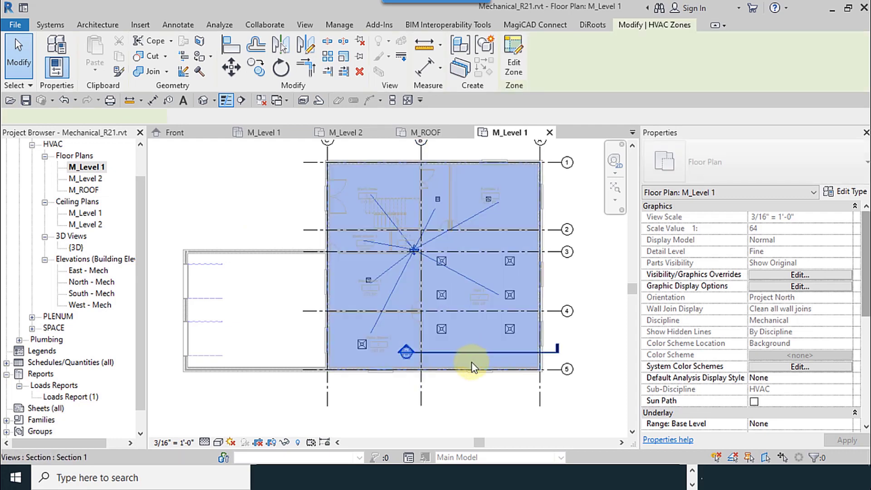
scroll(756, 368, down, 4)
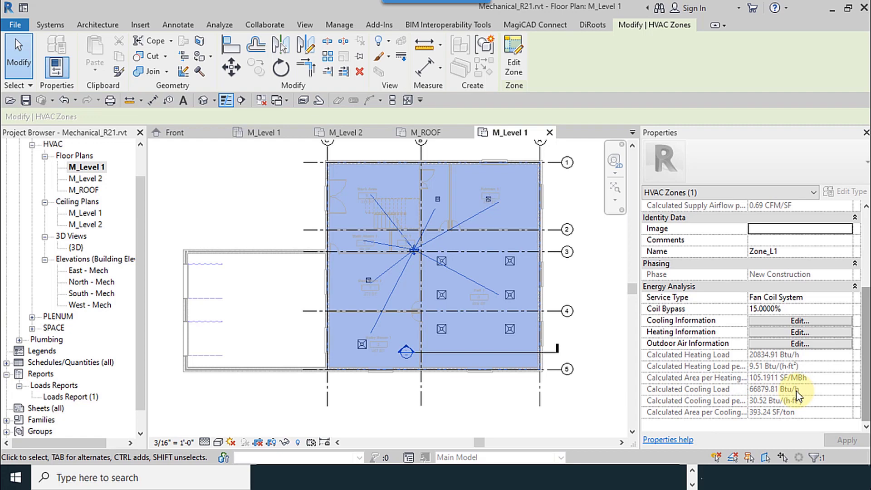
click(592, 388)
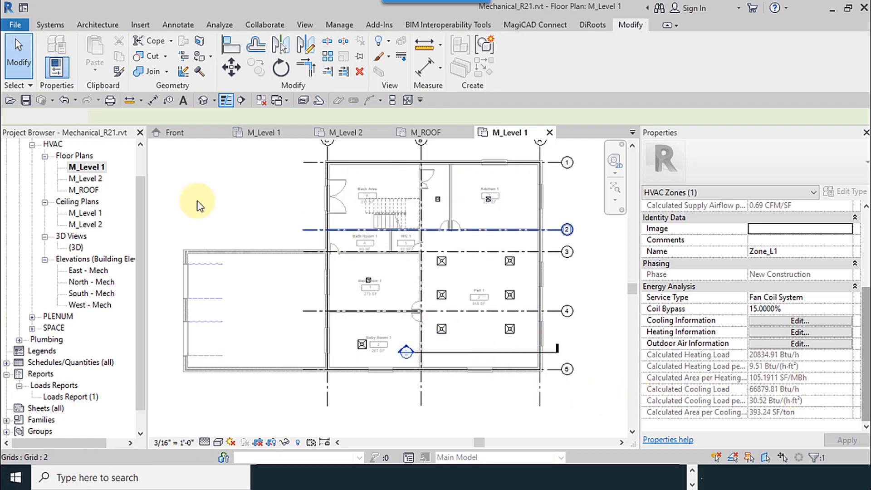
double_click(86, 191)
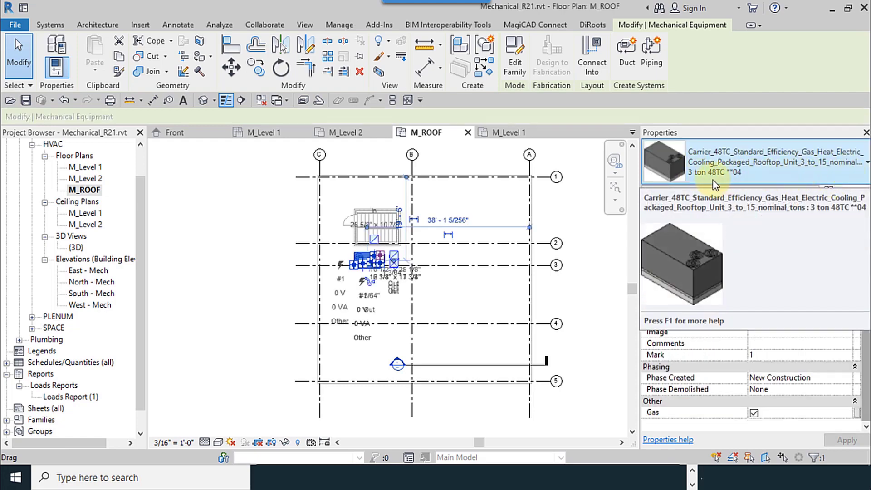
click(253, 249)
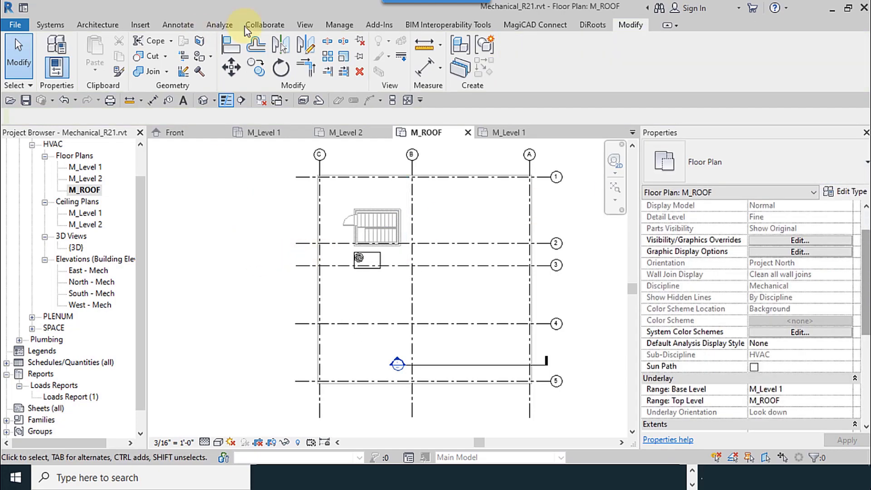
Step: Set the project's HVAC Cooling Load units to Tons of refrigeration
click(347, 27)
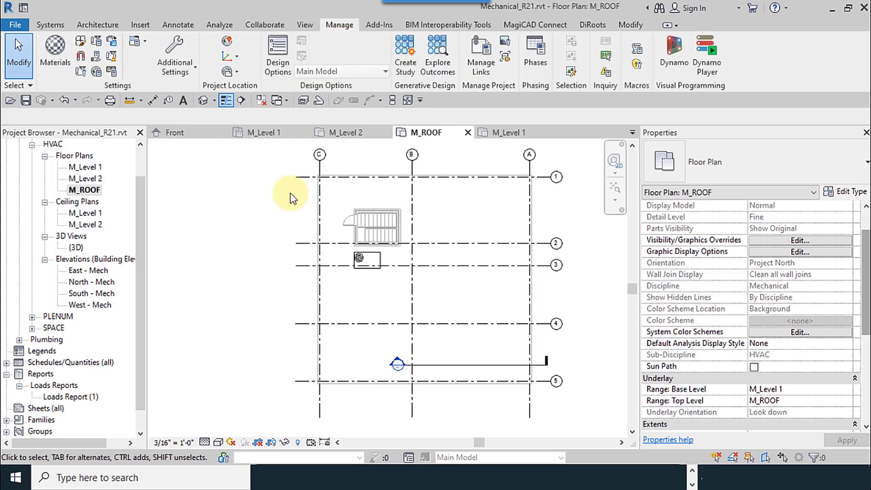
click(109, 74)
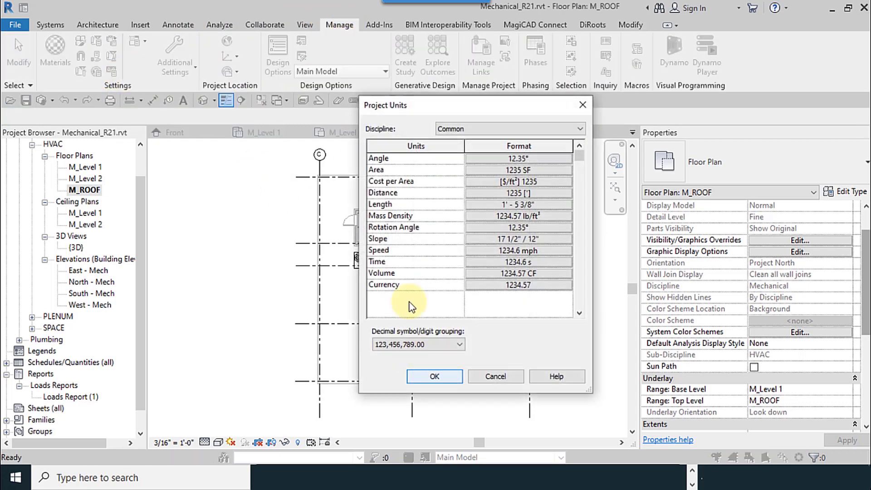
click(509, 129)
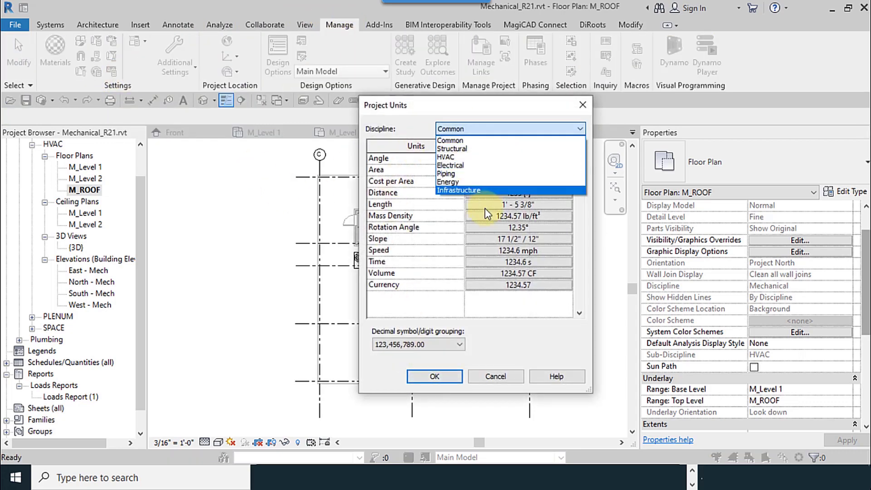
click(467, 181)
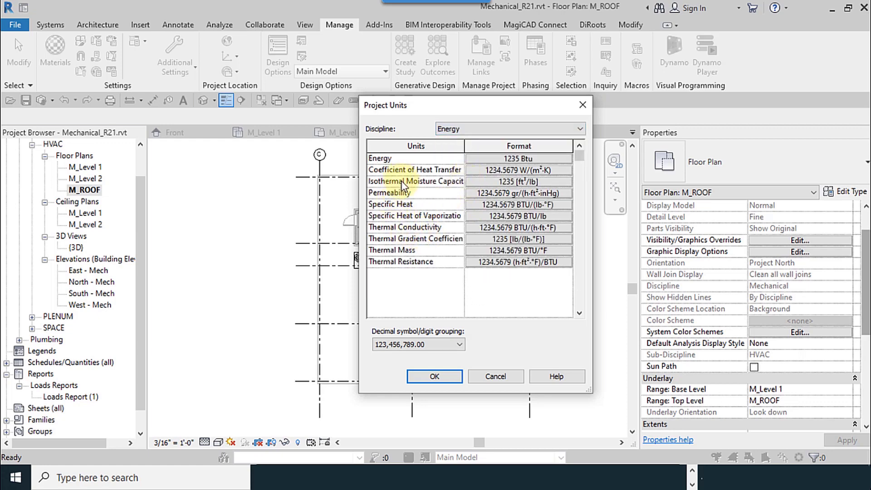
click(454, 131)
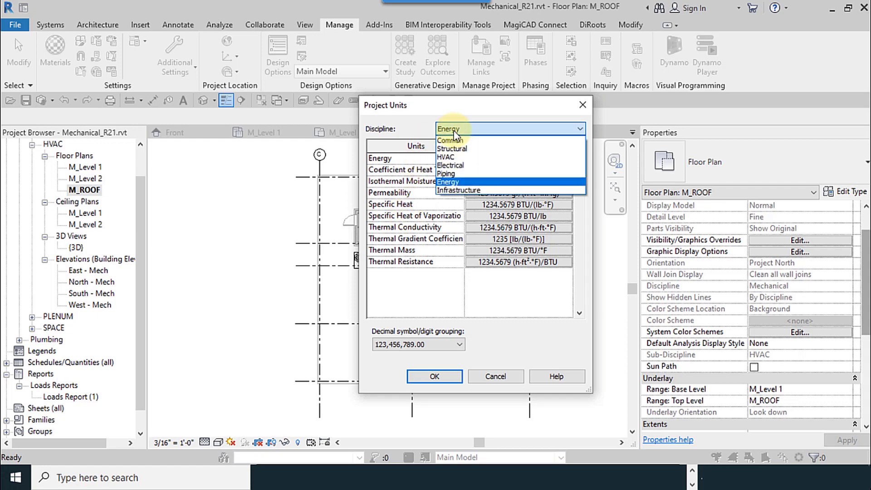
click(454, 157)
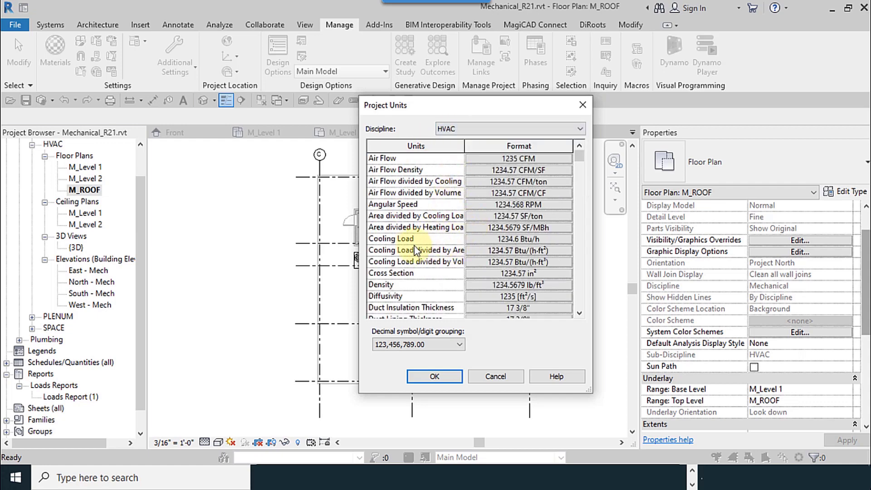
click(499, 239)
click(644, 170)
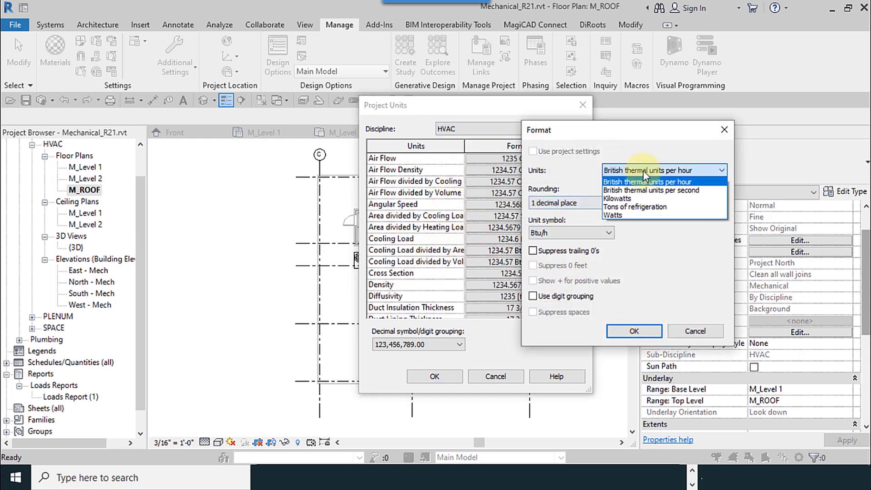
click(636, 207)
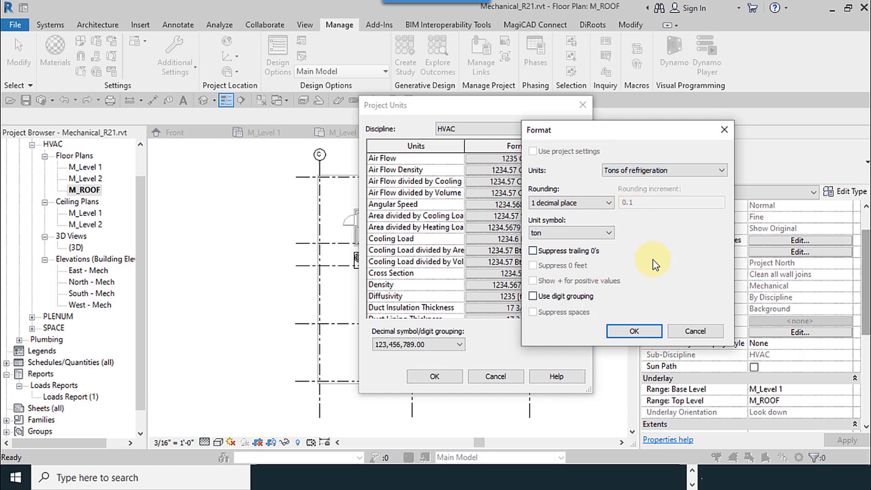
click(634, 330)
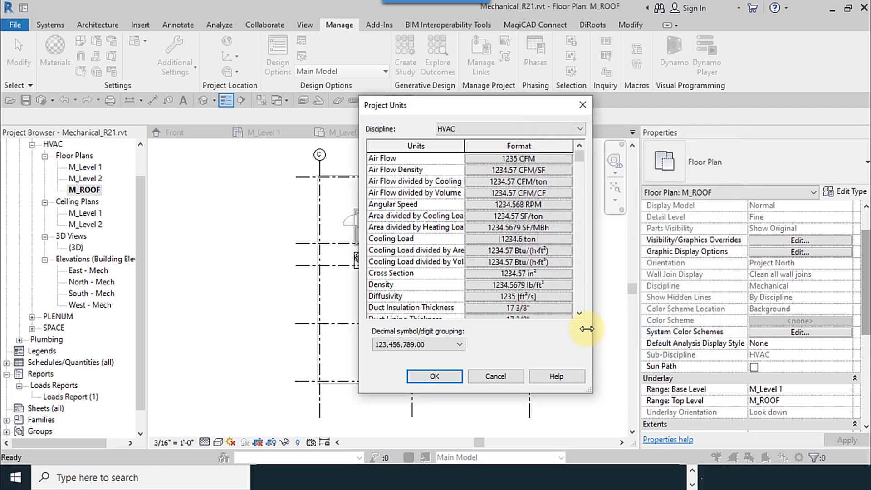
click(435, 376)
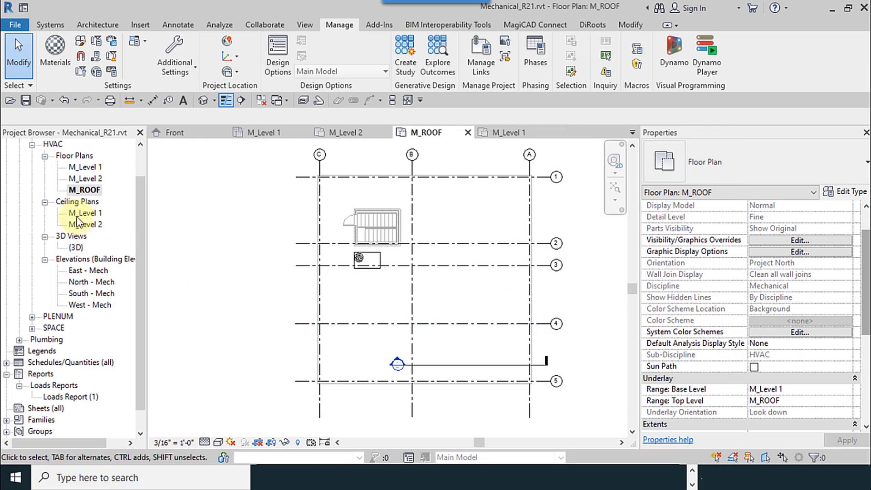
Step: Open the HVAC M_Level 1 floor plan and read the calculated cooling load of Zone_L1 in tons
click(87, 167)
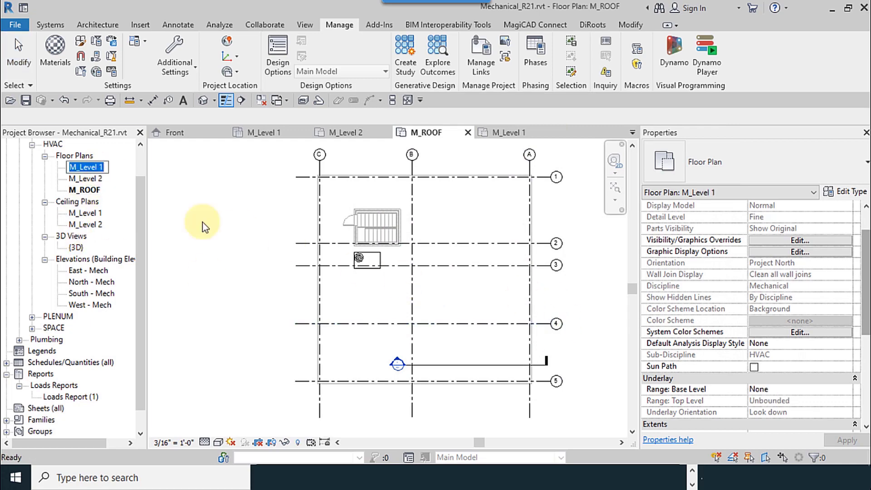
double_click(93, 167)
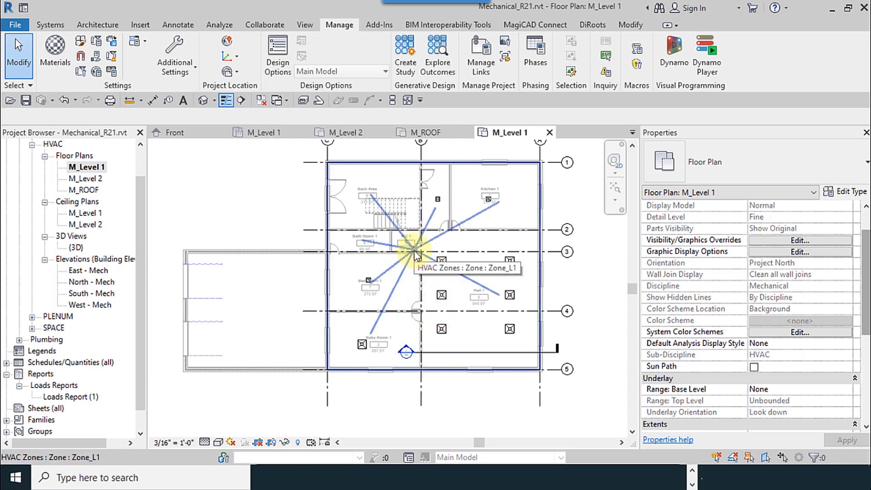
click(416, 255)
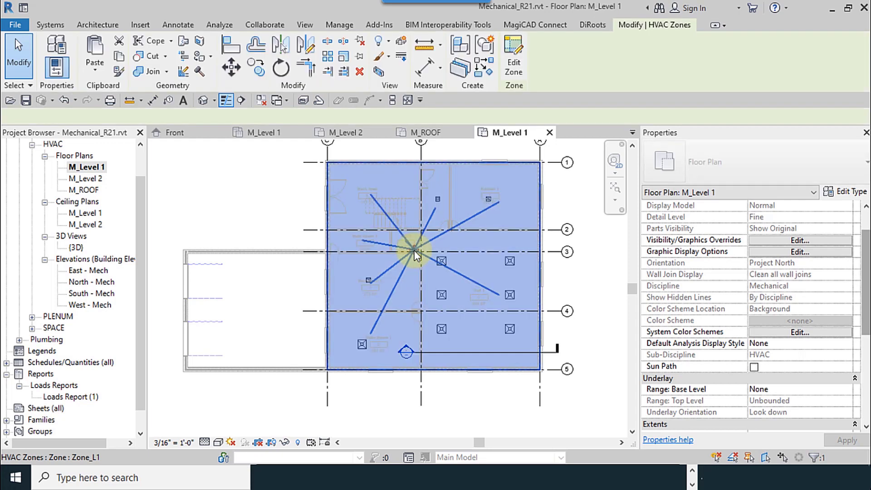
scroll(731, 356, down, 5)
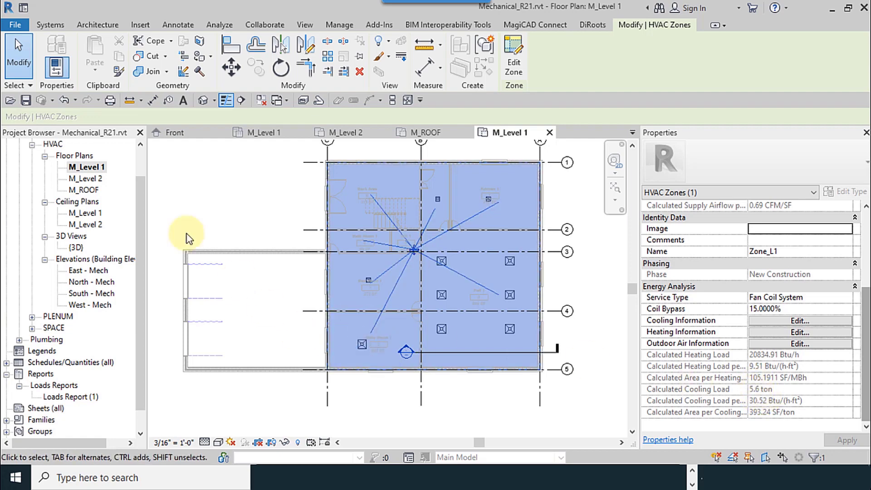
Step: Check the calculated cooling load of Zone_L2 on M_Level 2 and compare it with Zone_L1 on M_Level 1
double_click(82, 179)
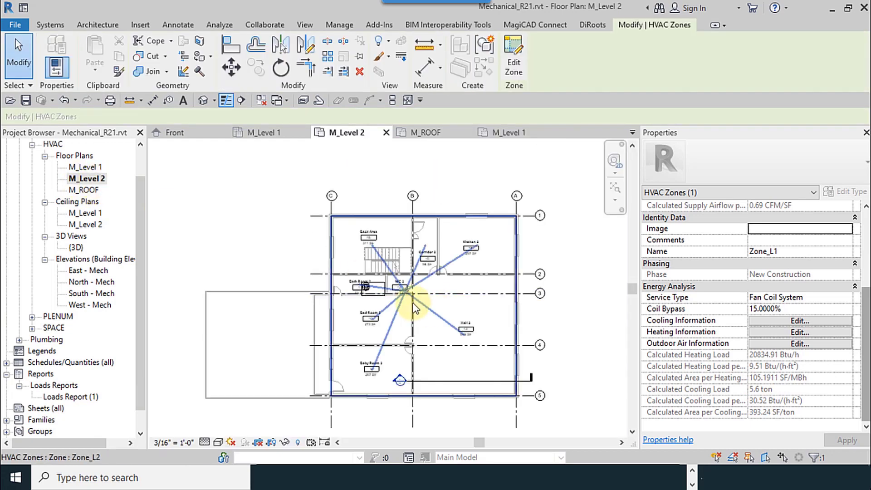
click(407, 291)
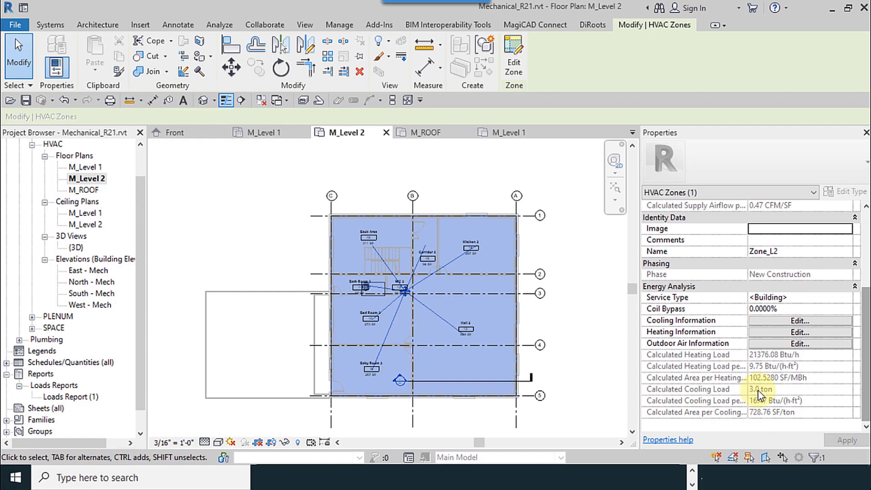
double_click(87, 167)
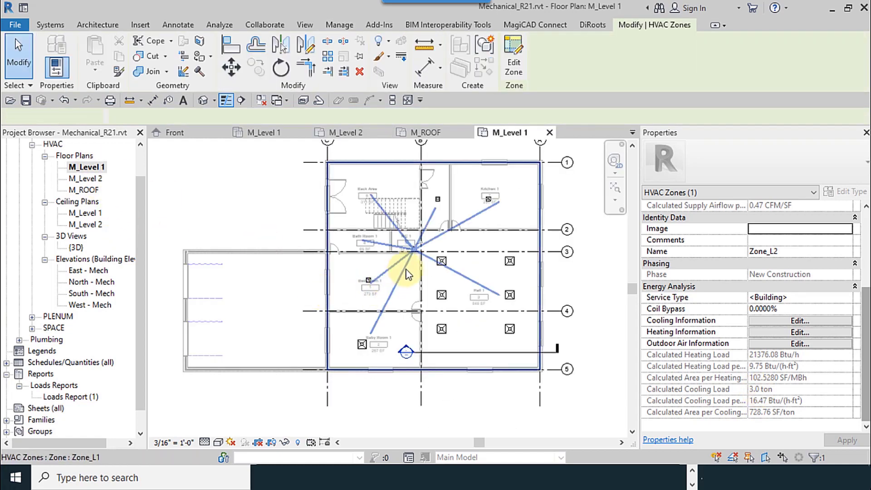
click(409, 272)
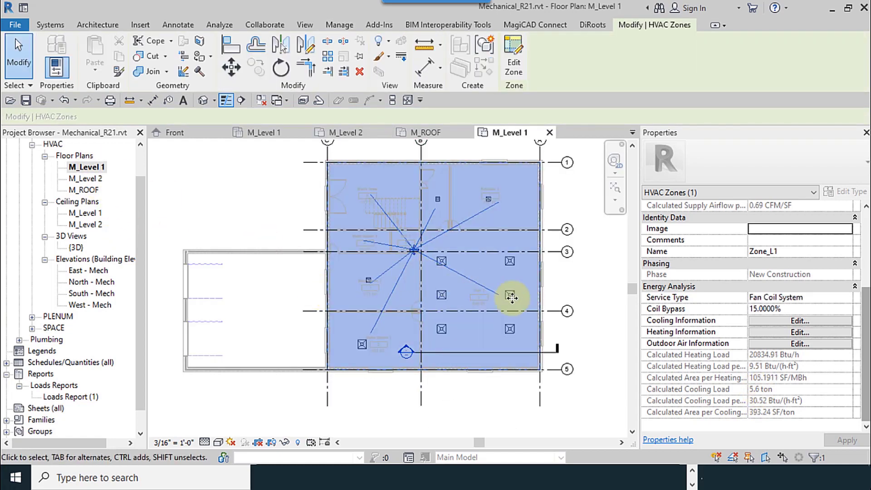
click(598, 383)
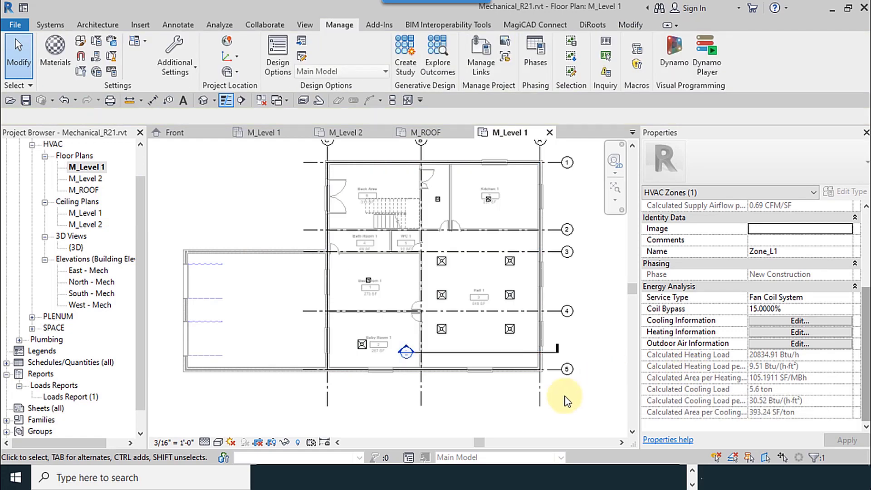
Step: Change the rooftop unit on M_ROOF to the Carrier 48TC type 8.5 ton 48TC**09
click(425, 132)
click(370, 244)
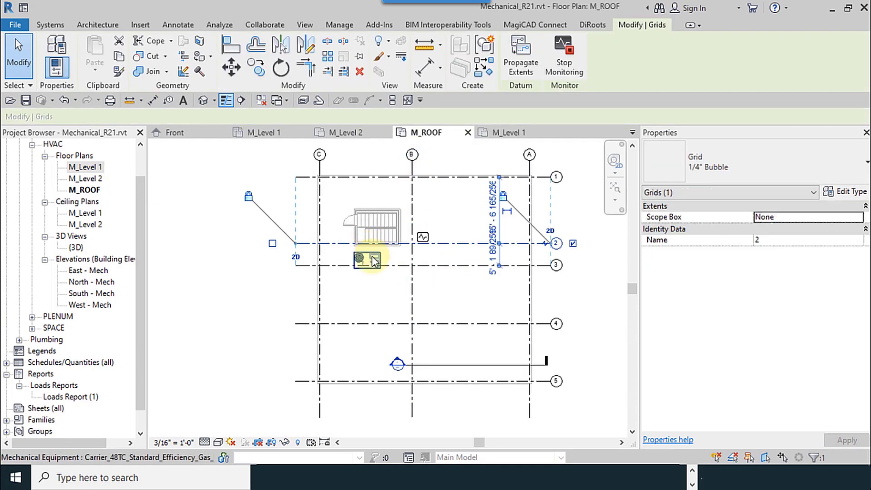
click(375, 262)
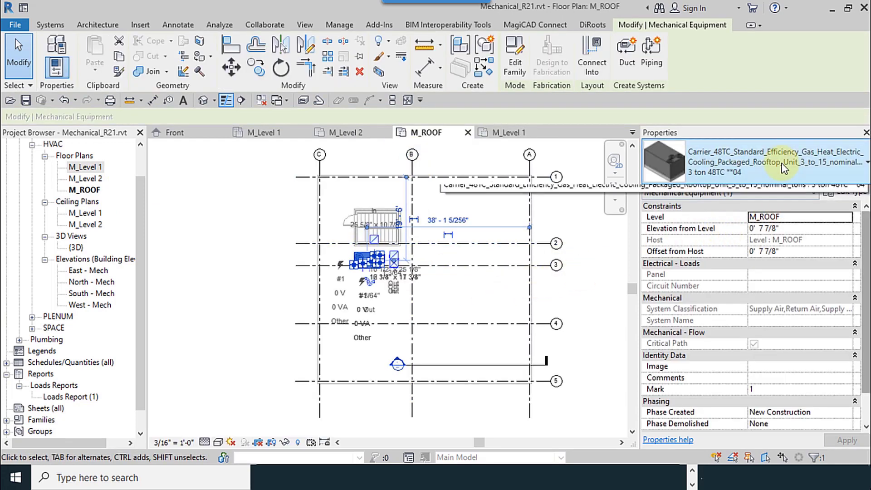
click(784, 167)
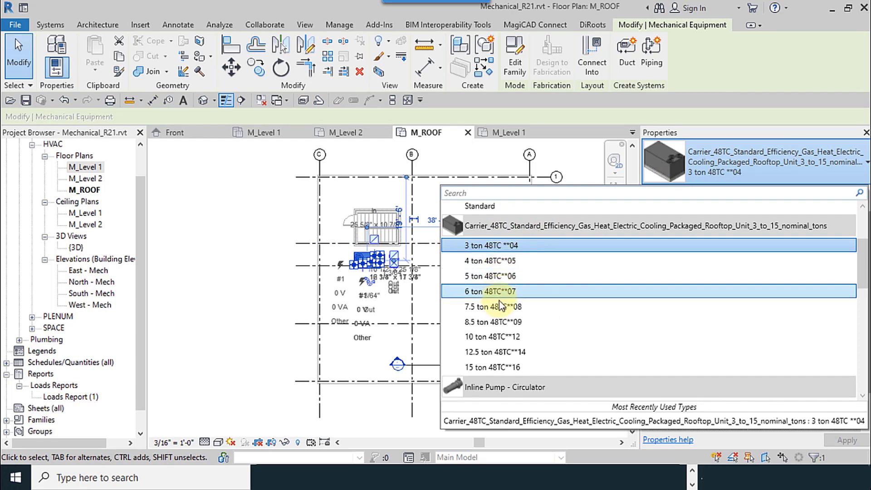
click(497, 326)
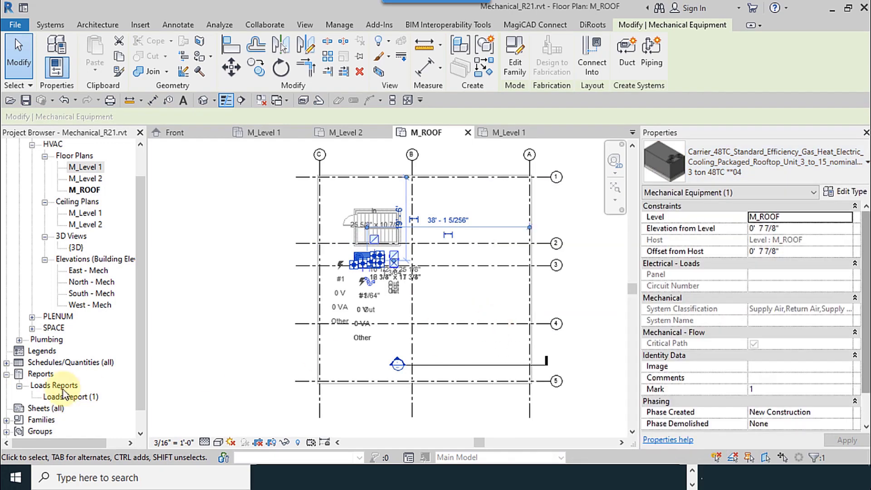
click(221, 236)
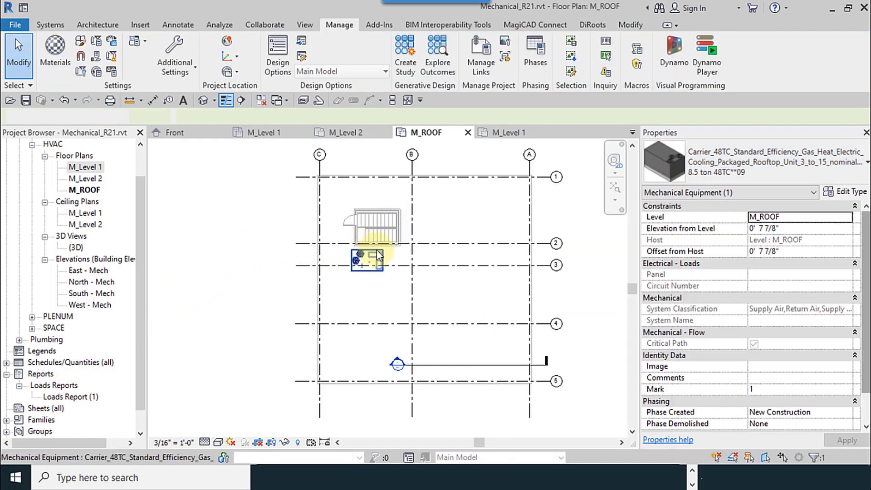
Step: Review the rooftop unit's position on M_ROOF, and open the HVAC M_Level 1 floor plan to check the diffuser layout
scroll(380, 252, up, 3)
scroll(279, 233, down, 2)
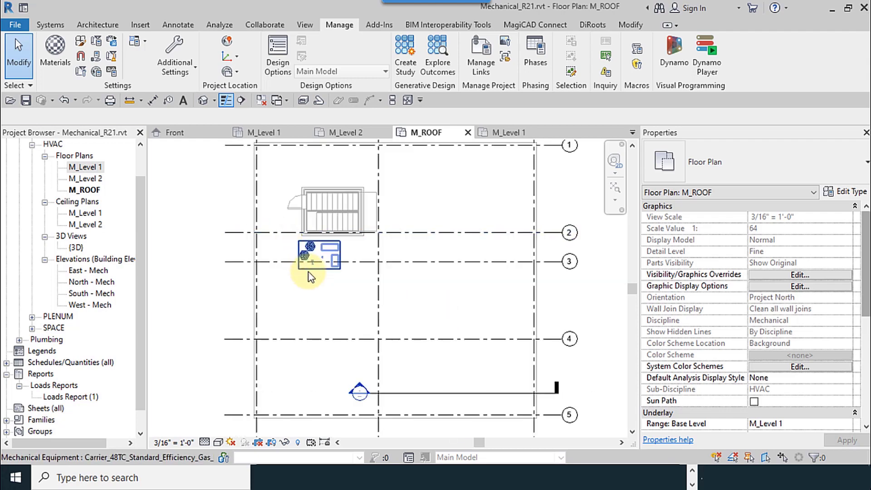
middle_drag(309, 275, 401, 285)
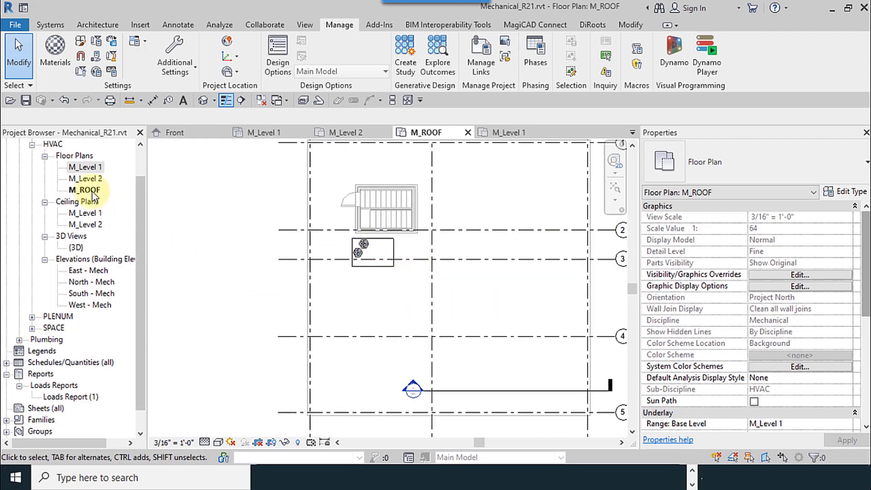
double_click(83, 167)
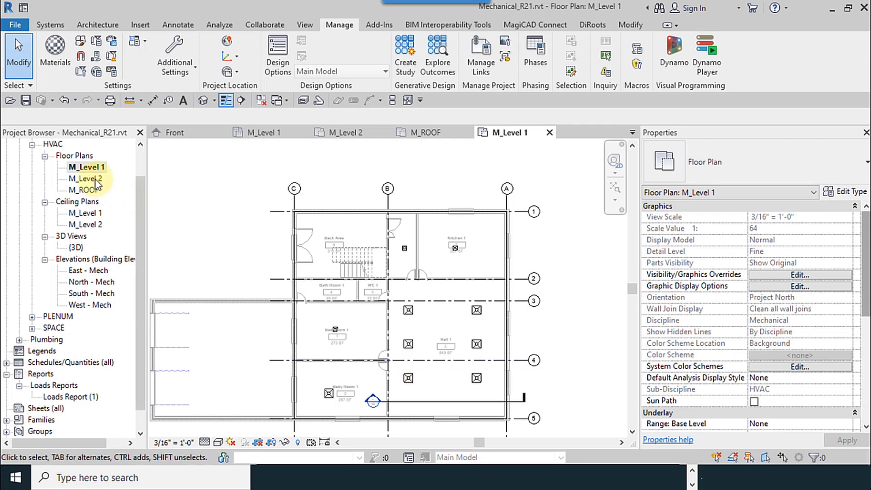
middle_drag(305, 286, 339, 266)
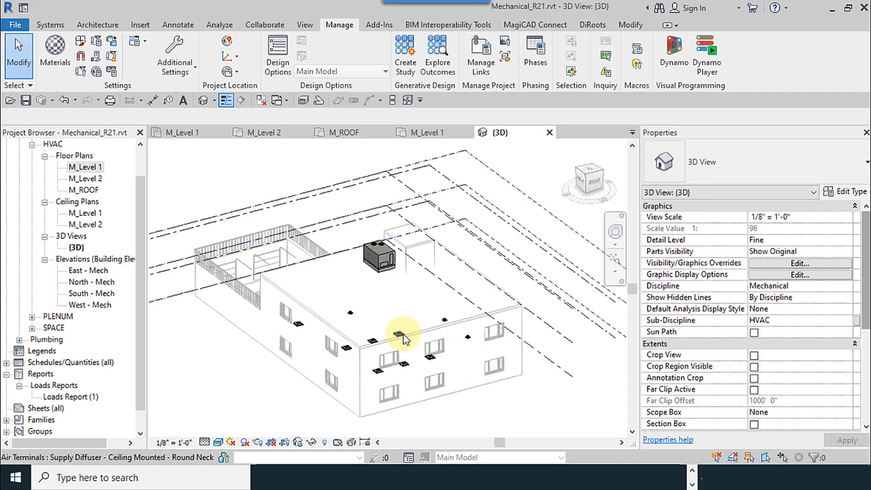
Step: Examine the rooftop unit and the ceiling diffusers from several angles in the {3D} view
shift+middle_drag(404, 339, 432, 321)
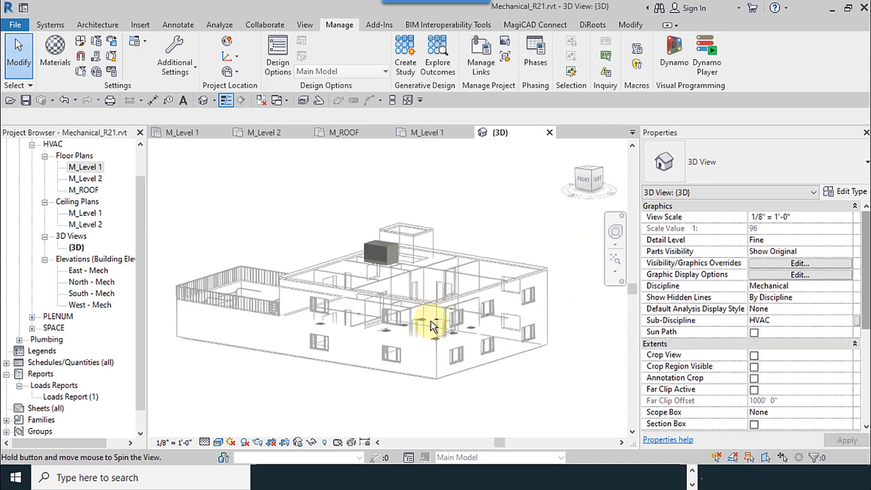
scroll(427, 329, up, 5)
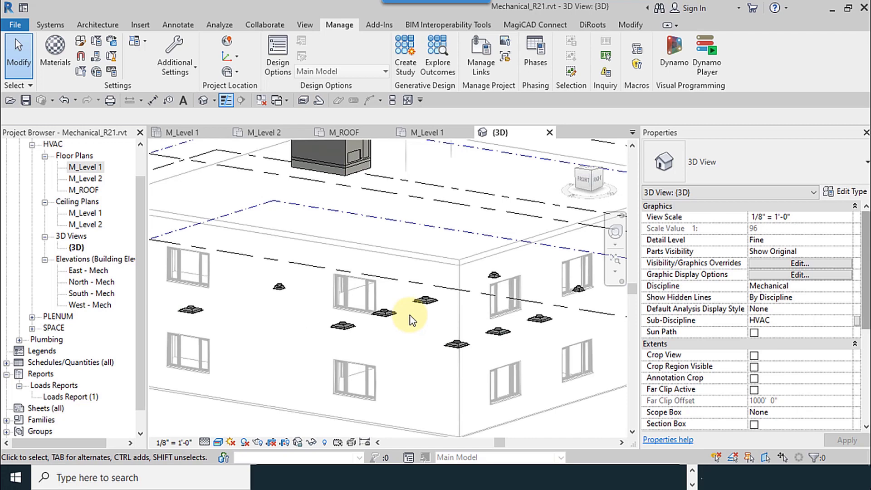
scroll(410, 316, down, 6)
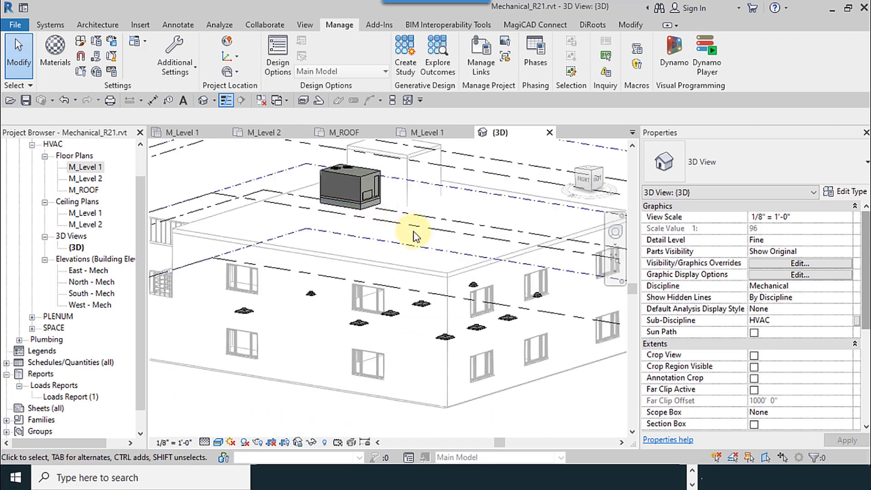
shift+middle_drag(467, 282, 367, 185)
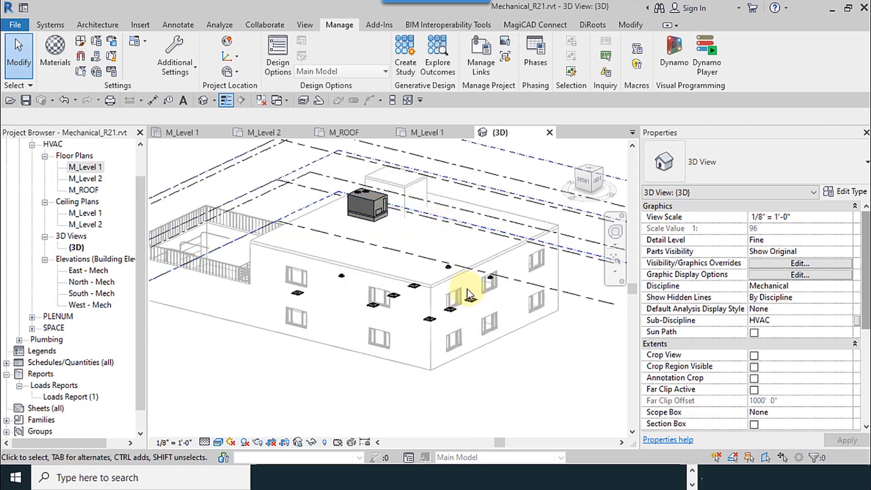
middle_drag(380, 365, 387, 389)
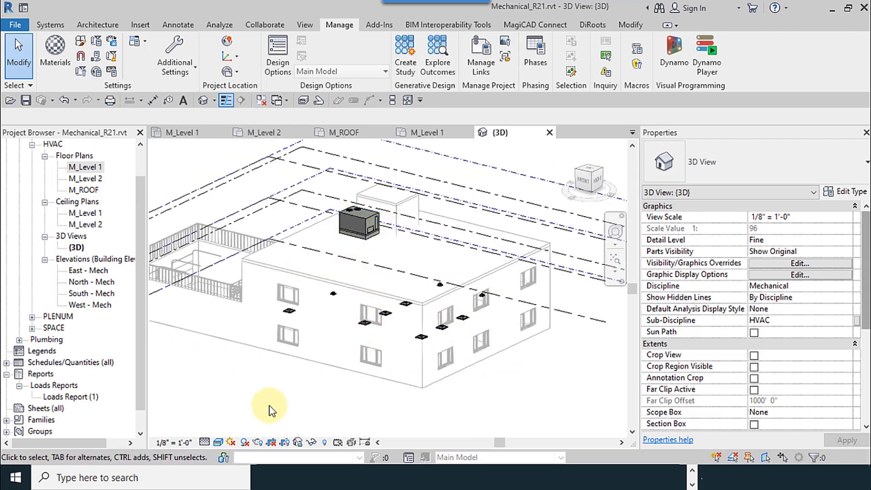